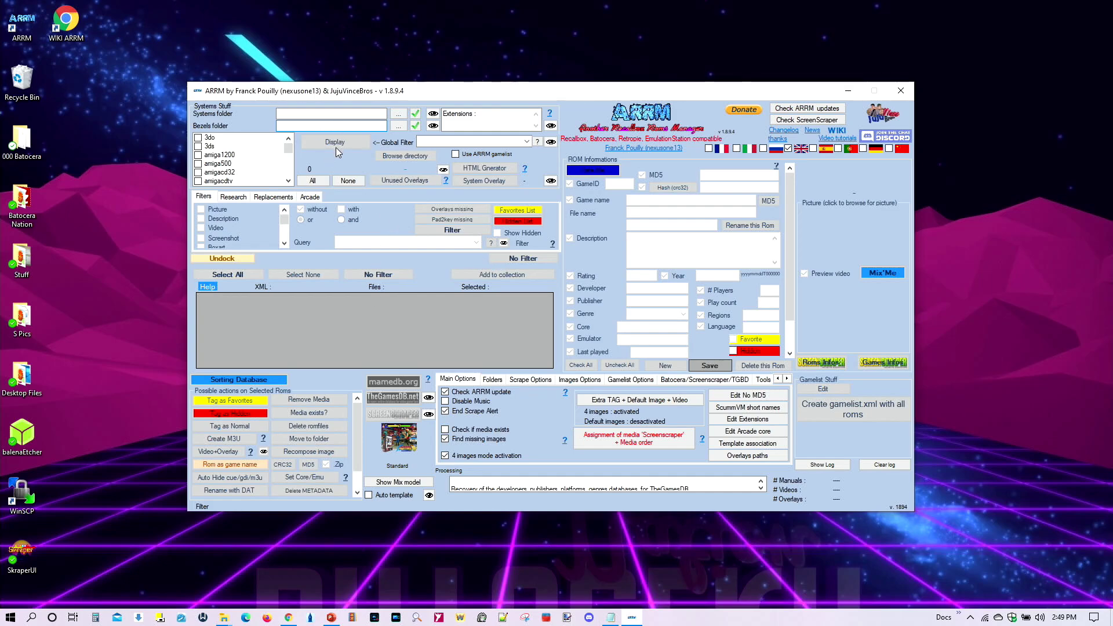
# Read the path help for the Systems folder field in ARRM 1.8.9.4's main window.
pyautogui.moveTo(226, 114)
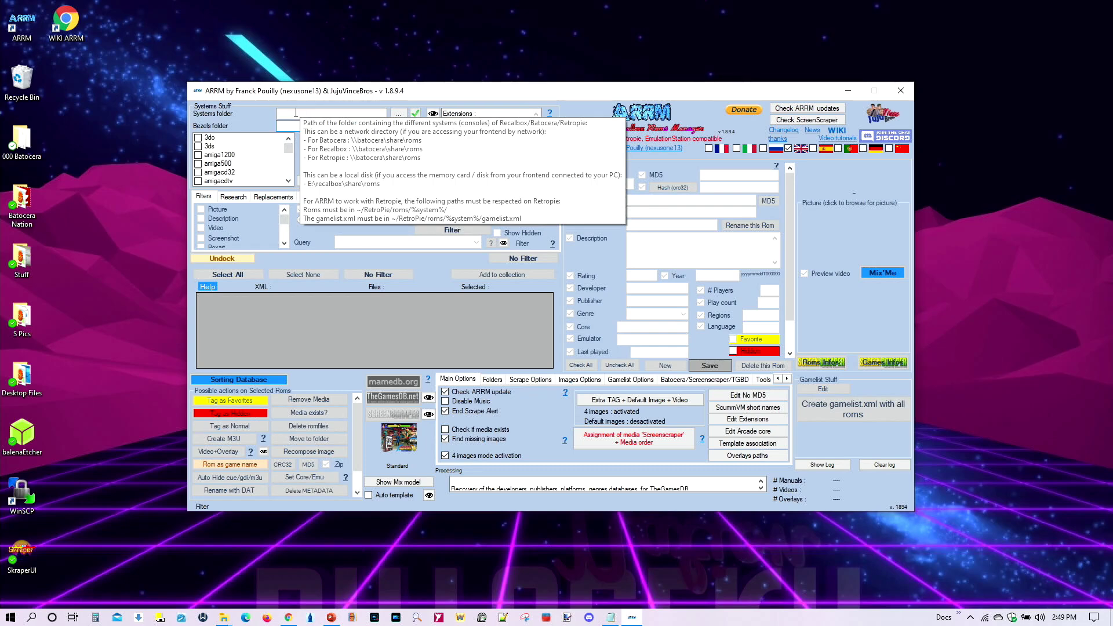
# Set Systems folder to \\batocera\share\roms and Bezels folder to \\batocera\share, confirming both.
pyautogui.click(295, 114)
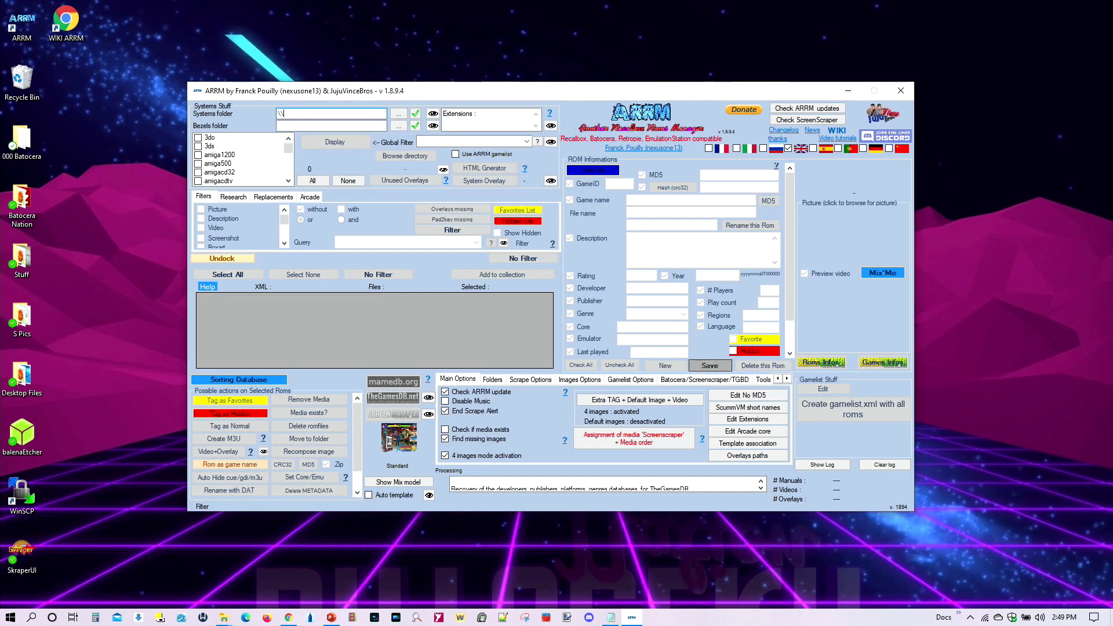
pyautogui.write('\\\\batocera\\share\\roms')
pyautogui.click(293, 124)
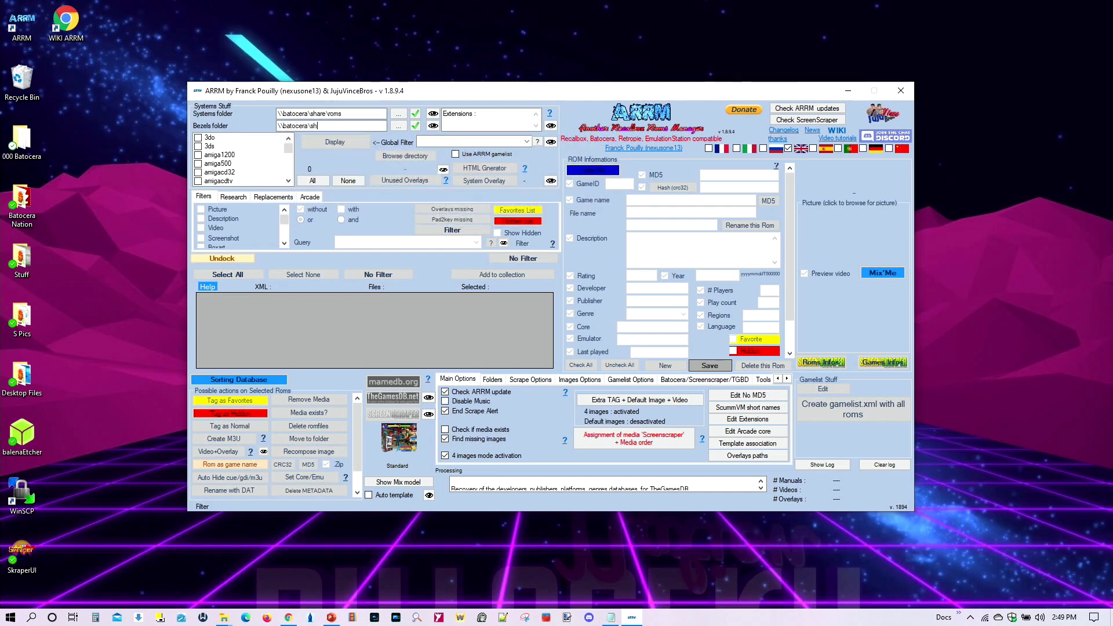
pyautogui.click(416, 115)
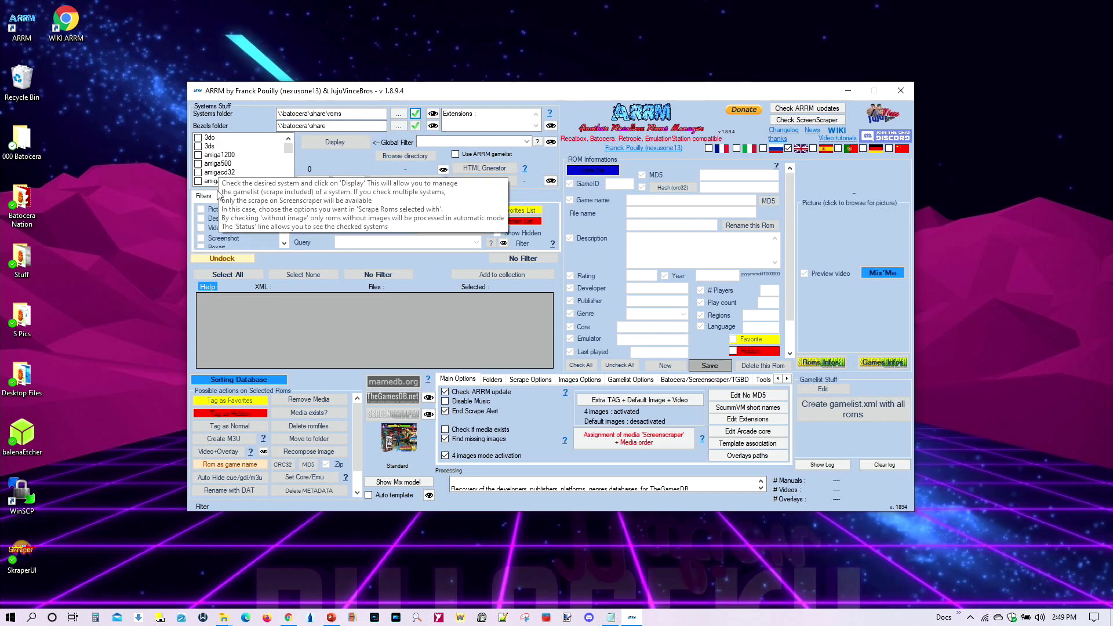
pyautogui.click(417, 126)
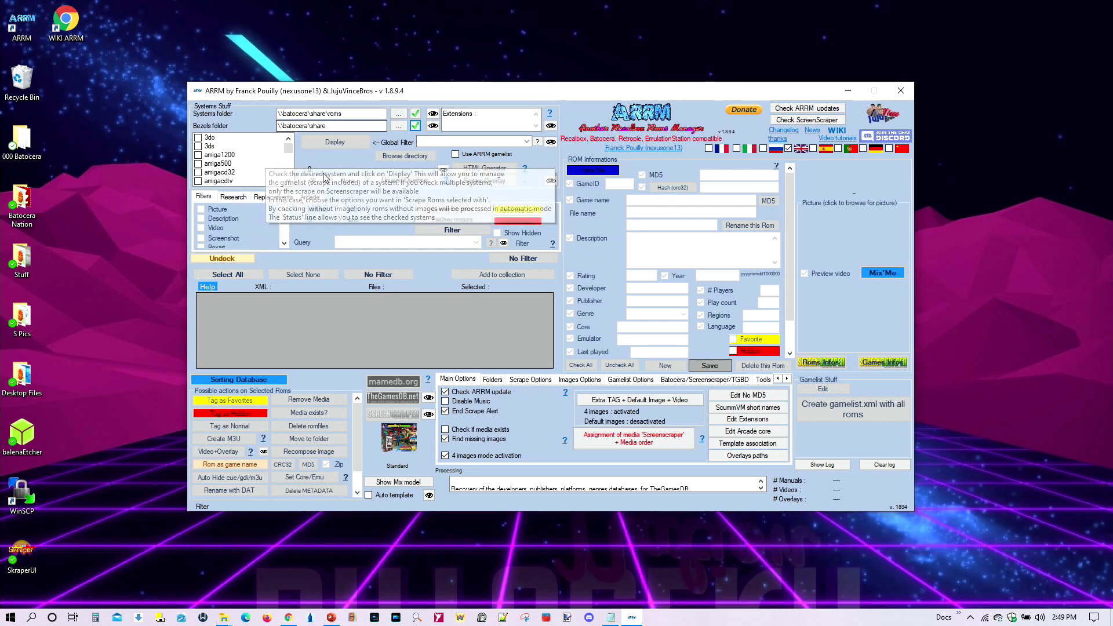
# Check the ScreenScraper server status, then log in with the ScreenScraper account credentials.
pyautogui.click(793, 120)
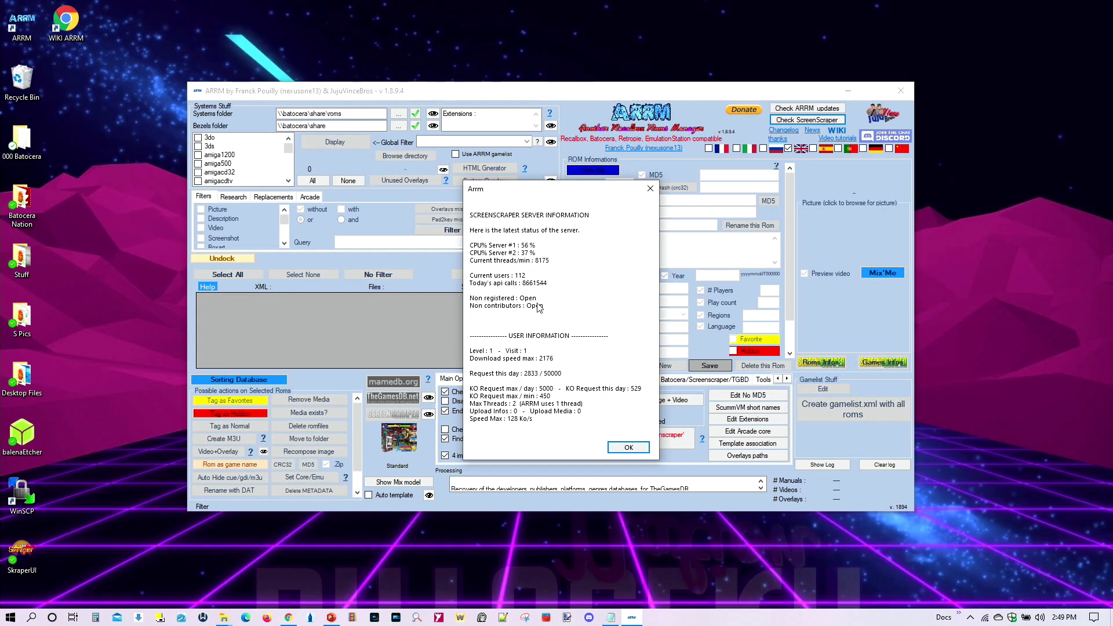
pyautogui.click(627, 447)
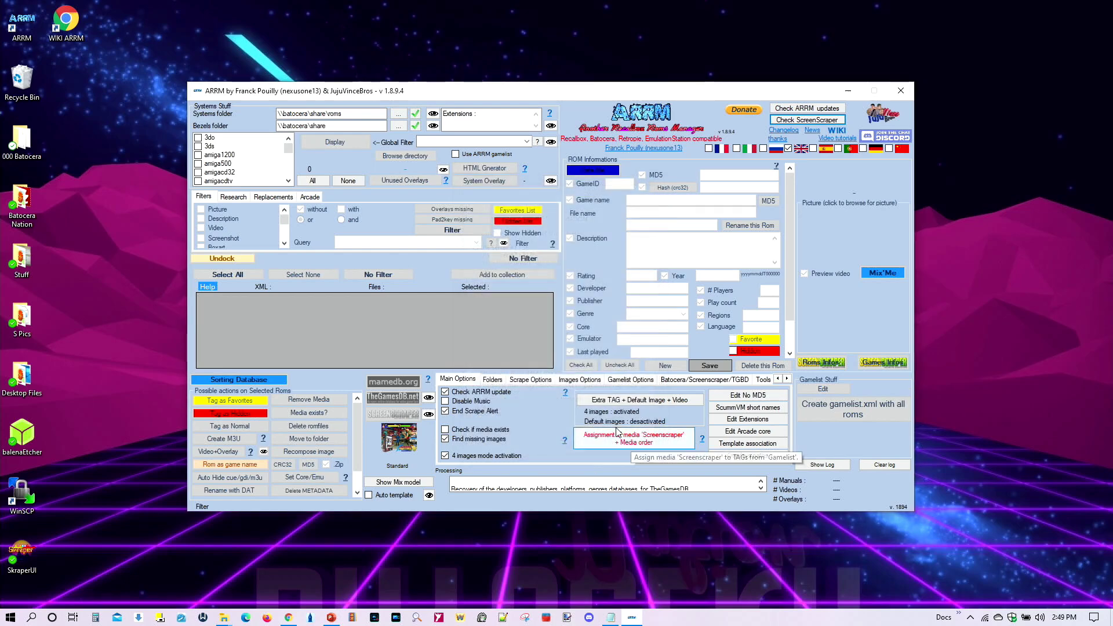
pyautogui.click(691, 381)
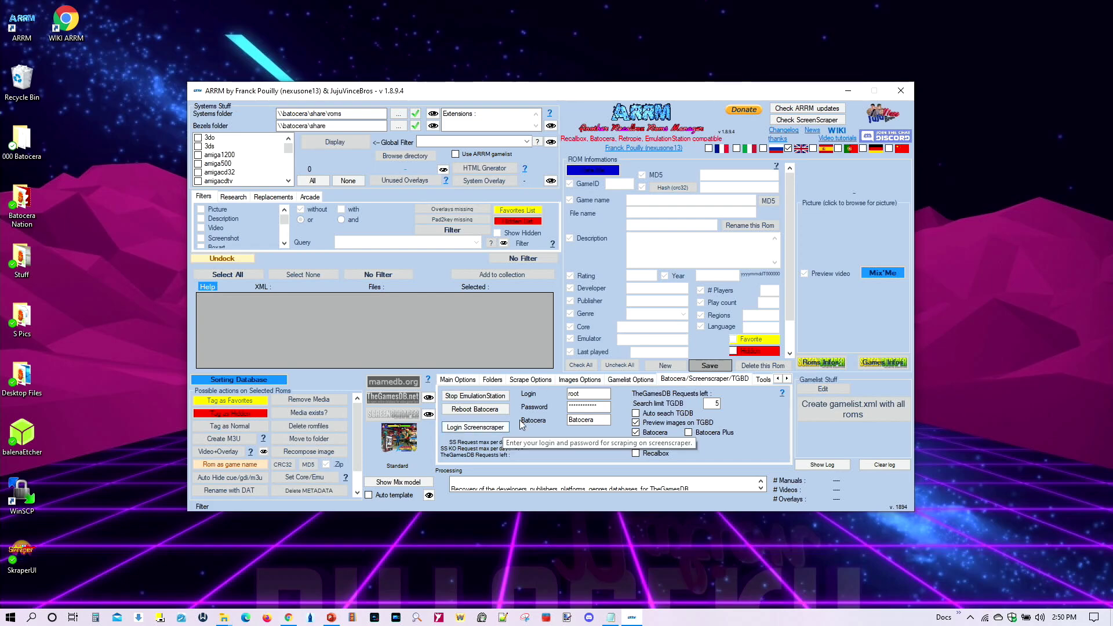
pyautogui.click(462, 429)
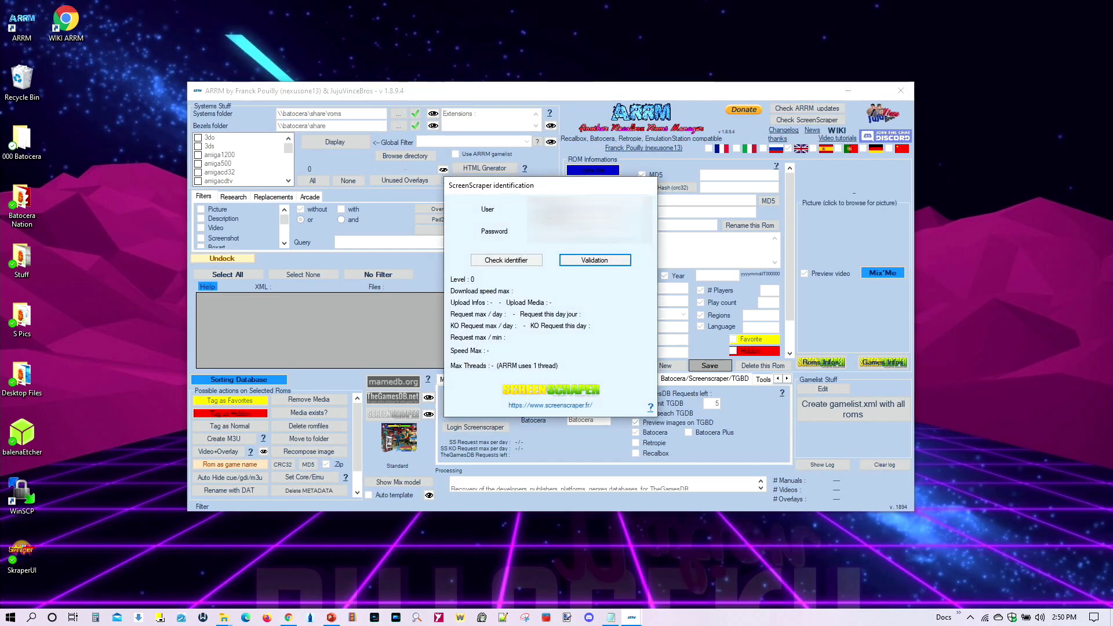
pyautogui.click(587, 263)
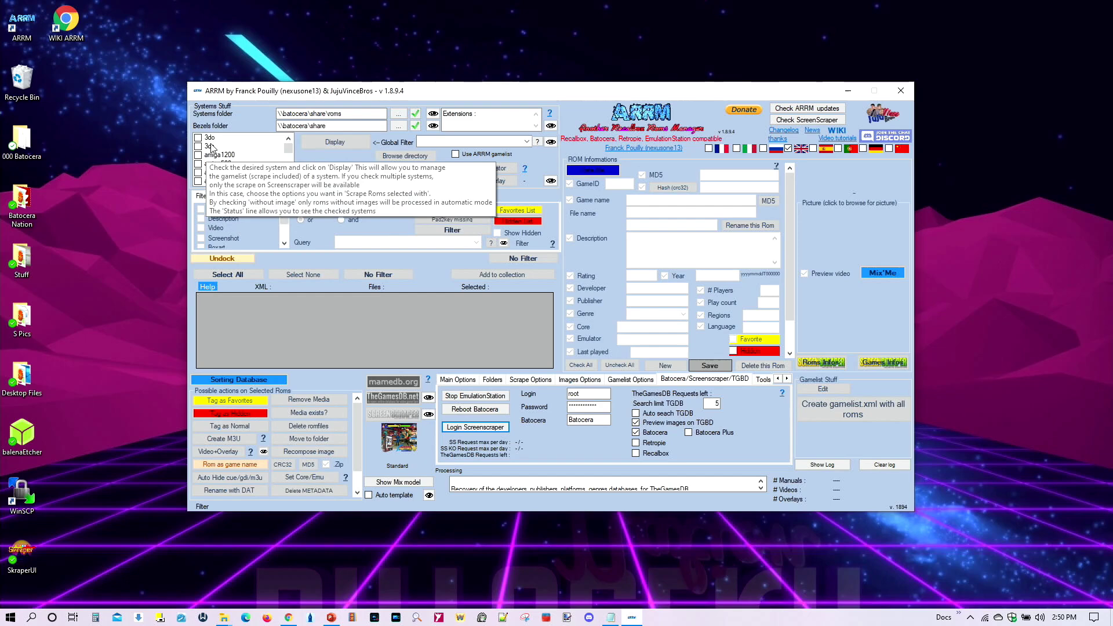
# Tick the daphne system in the systems list so its .daphne extension is picked up.
pyautogui.scroll(-15, 205, 158)
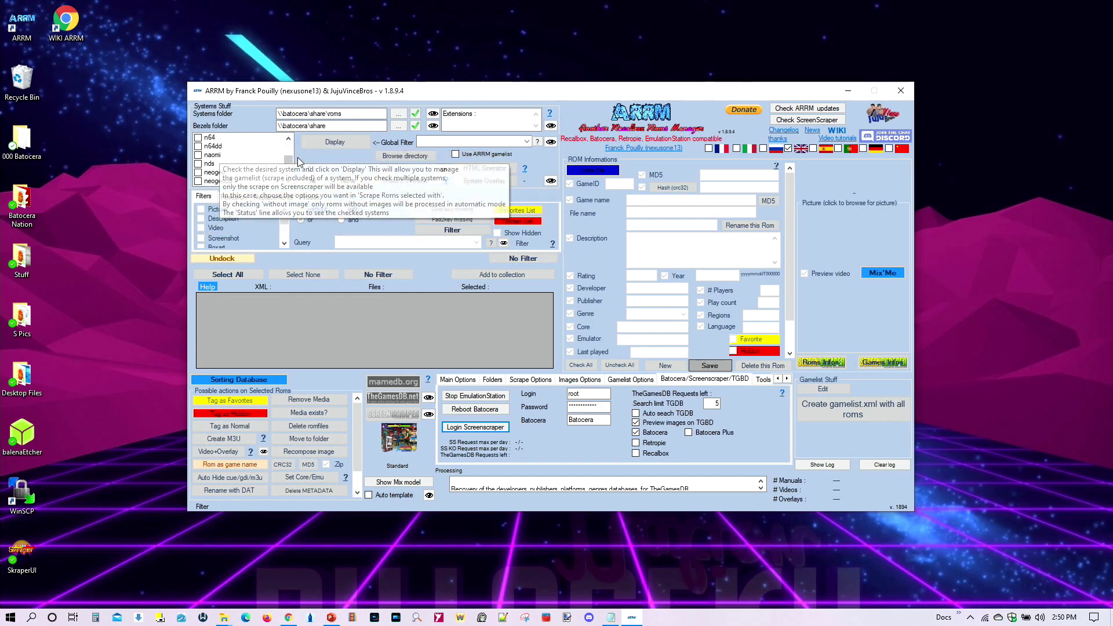
pyautogui.scroll(15, 207, 162)
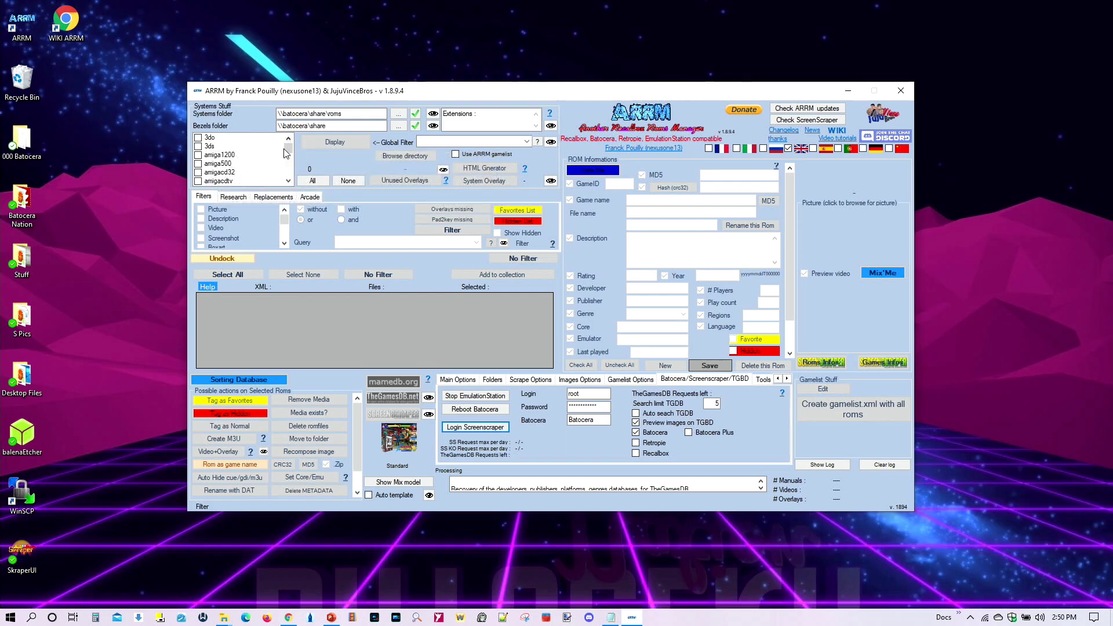
pyautogui.moveTo(288, 152); pyautogui.dragTo(288, 155)
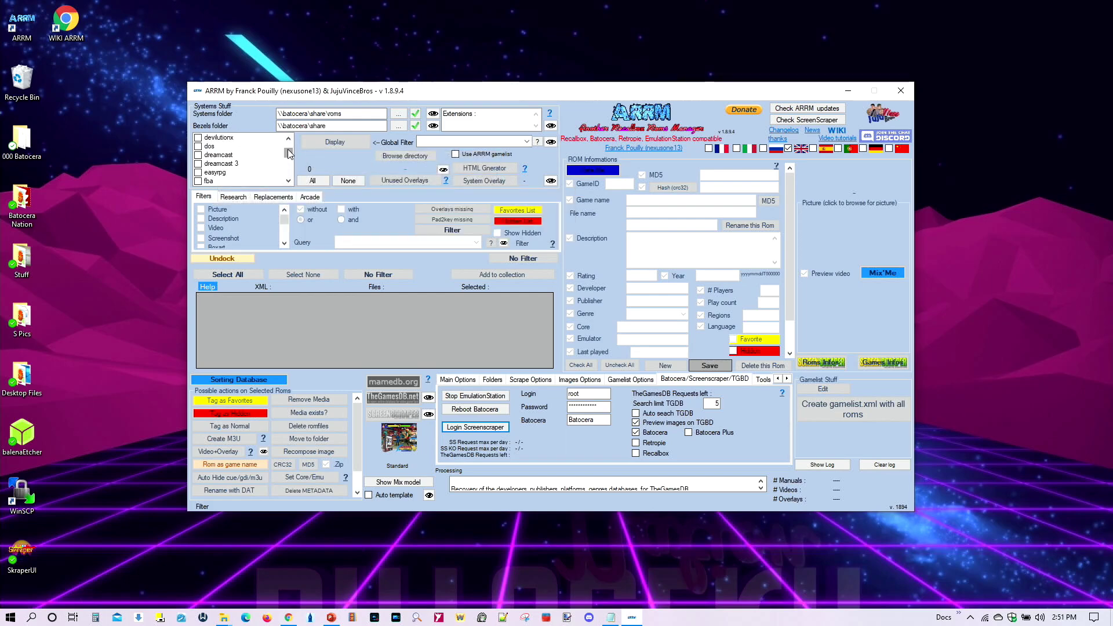
pyautogui.click(288, 139)
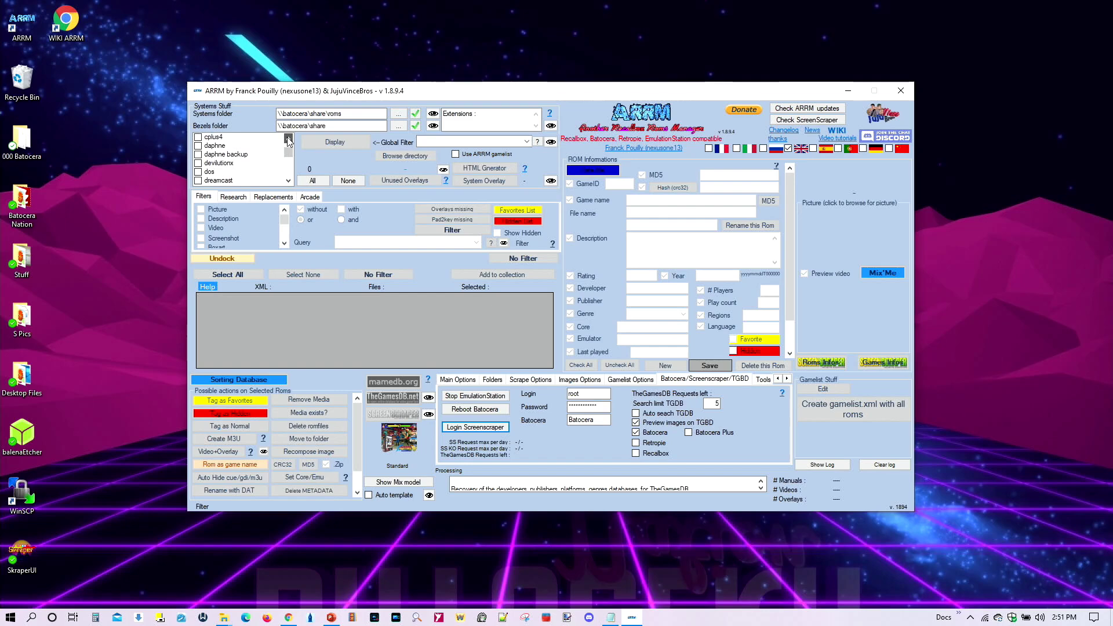
pyautogui.click(208, 164)
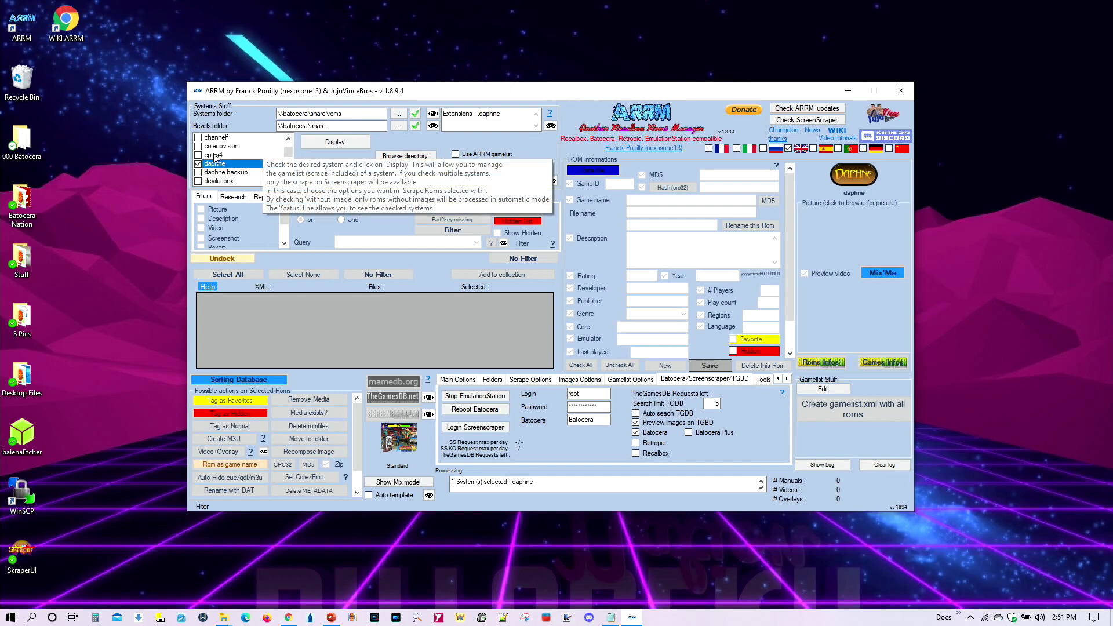
# Load the 17 daphne ROMs, inspect ace, astron, badlands and bega, then select all 17.
pyautogui.click(334, 143)
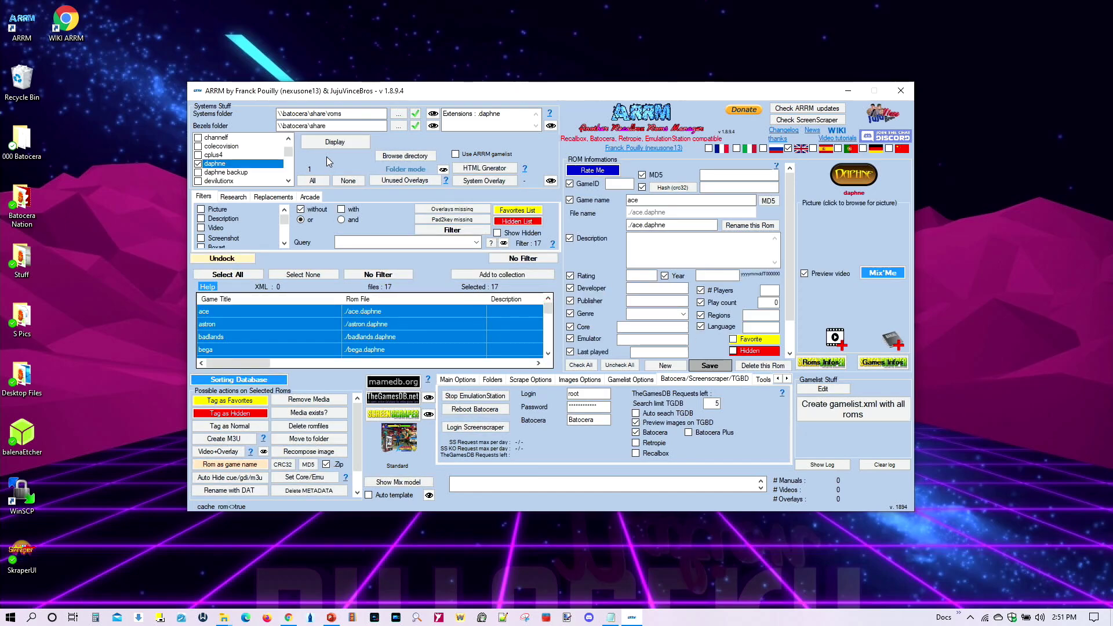
pyautogui.moveTo(545, 314)
pyautogui.mouseDown()
pyautogui.moveTo(541, 363)
pyautogui.moveTo(555, 298)
pyautogui.mouseUp()
pyautogui.click(234, 323)
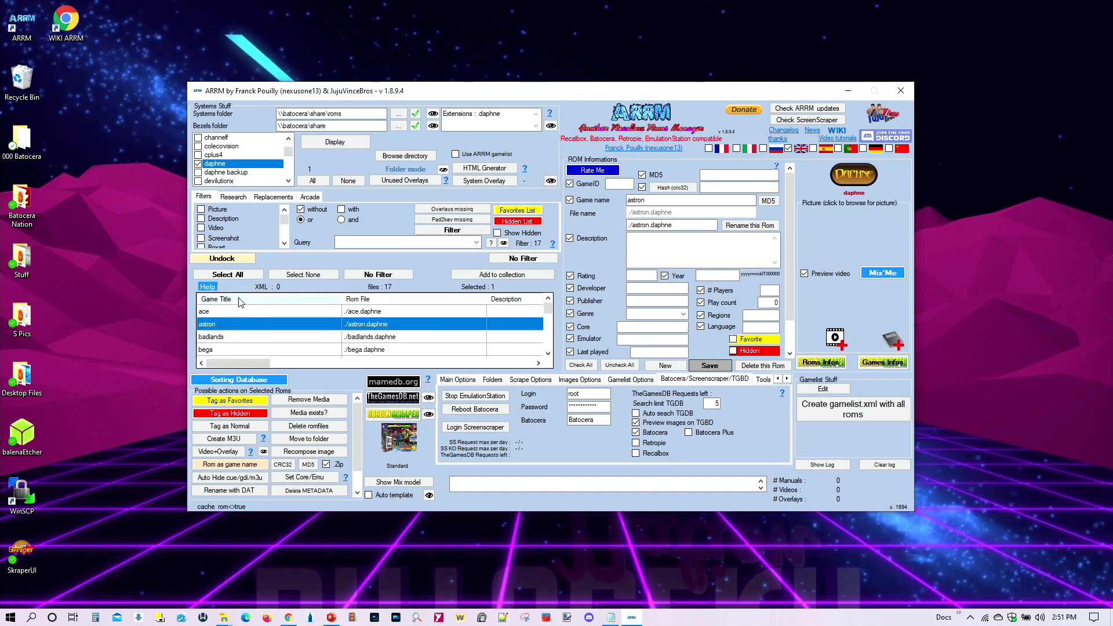
pyautogui.click(227, 338)
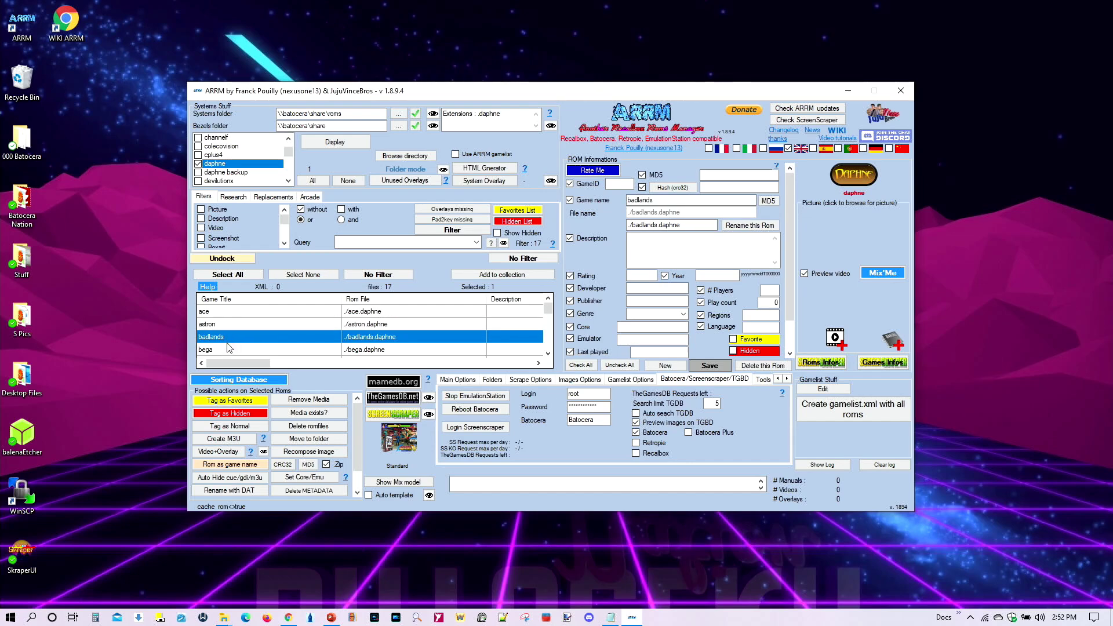
pyautogui.keyDown('ctrl'); pyautogui.click(228, 349); pyautogui.keyUp('ctrl')
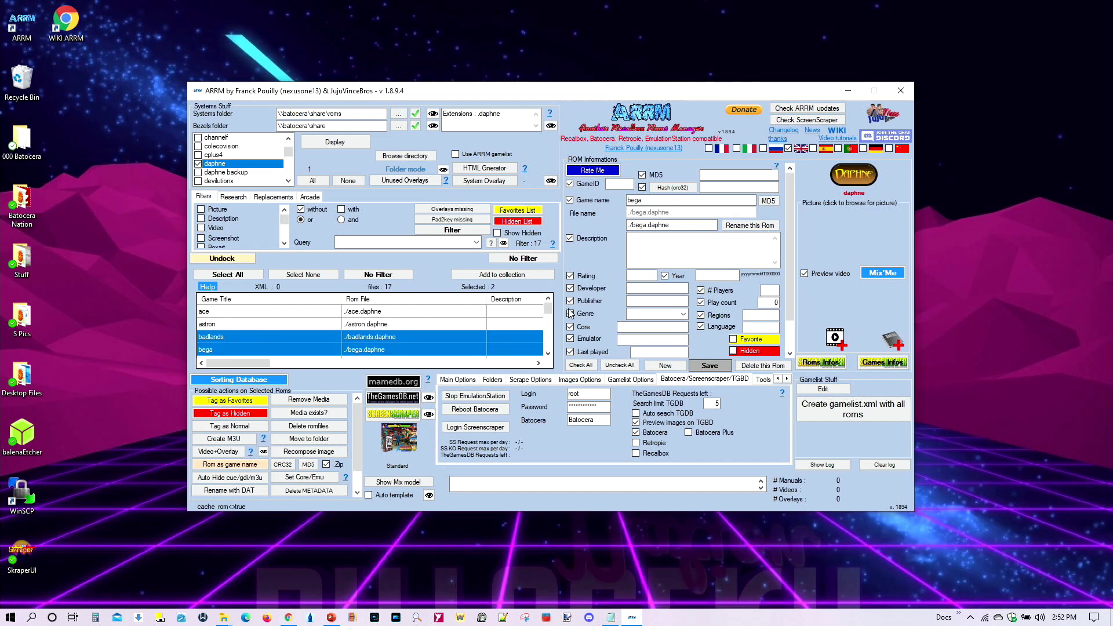
pyautogui.click(235, 346)
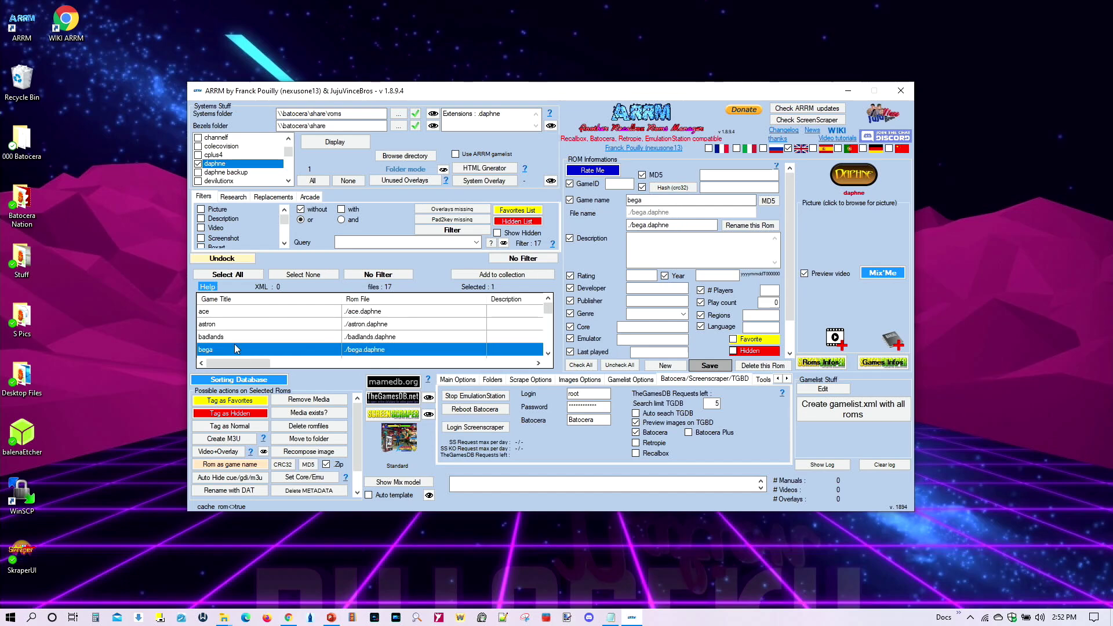
pyautogui.click(218, 314)
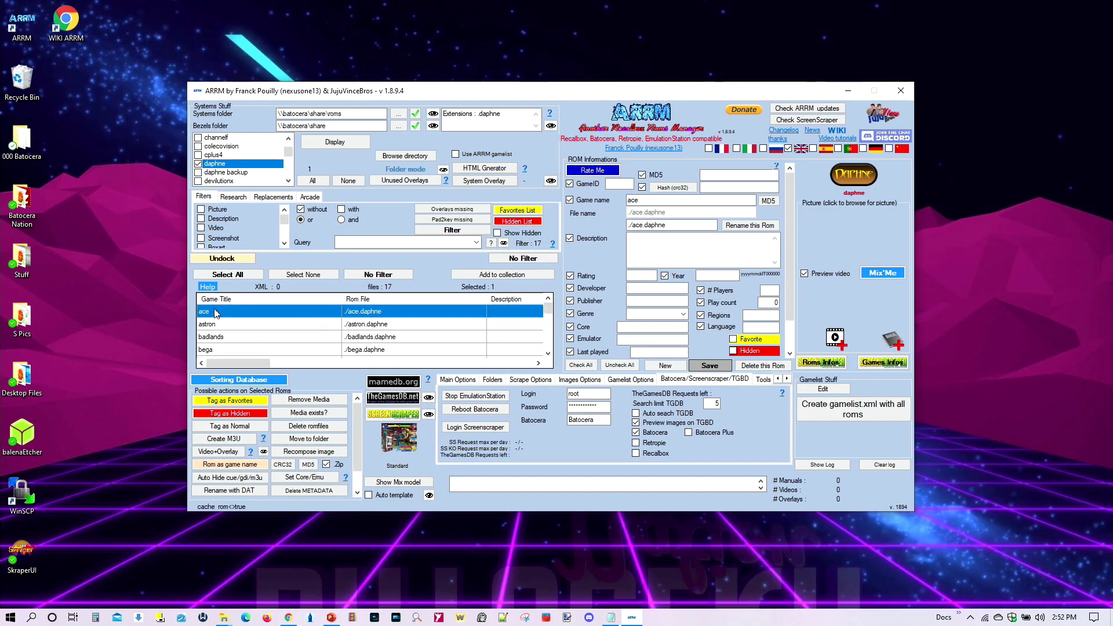
pyautogui.click(241, 275)
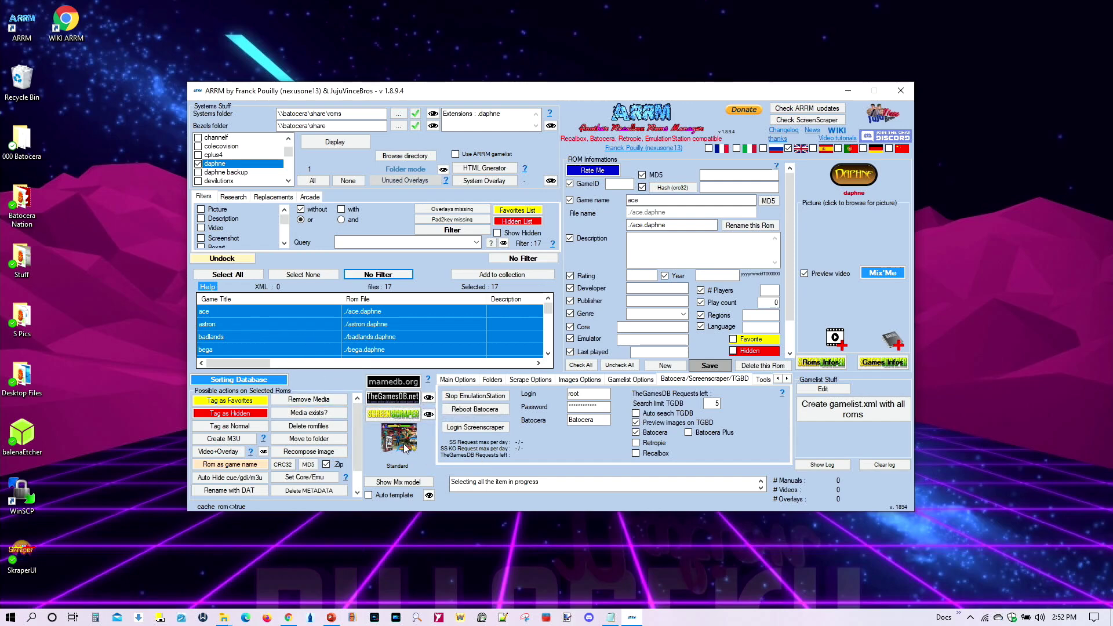
# Assign the Daphne laserdisc theme SM mix template to the daphne system.
pyautogui.click(388, 484)
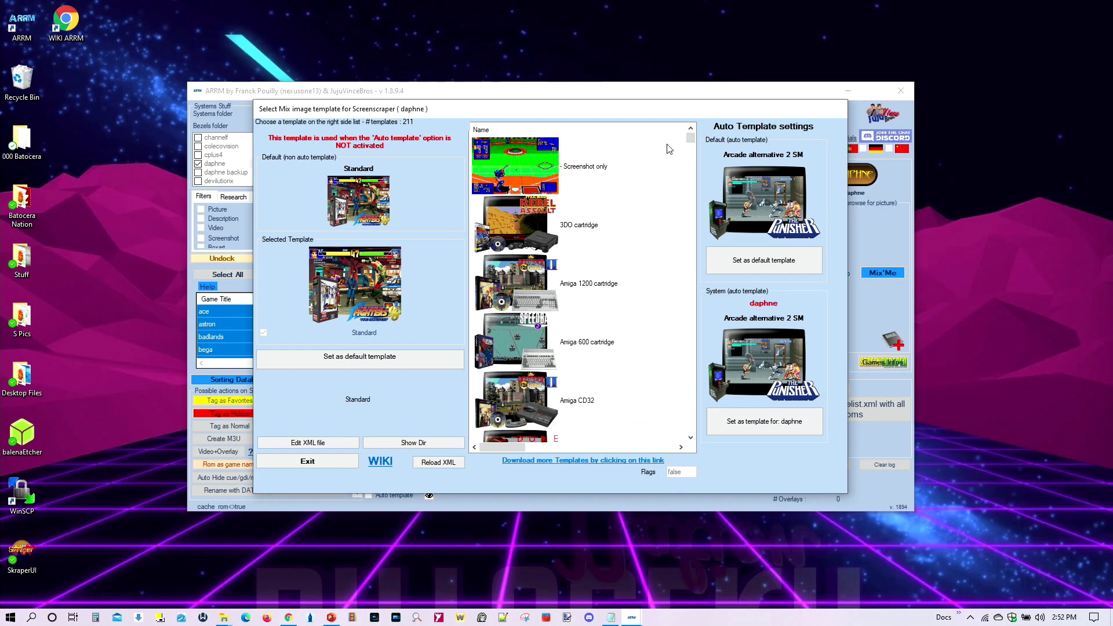
pyautogui.moveTo(691, 139); pyautogui.dragTo(691, 221)
pyautogui.click(560, 290)
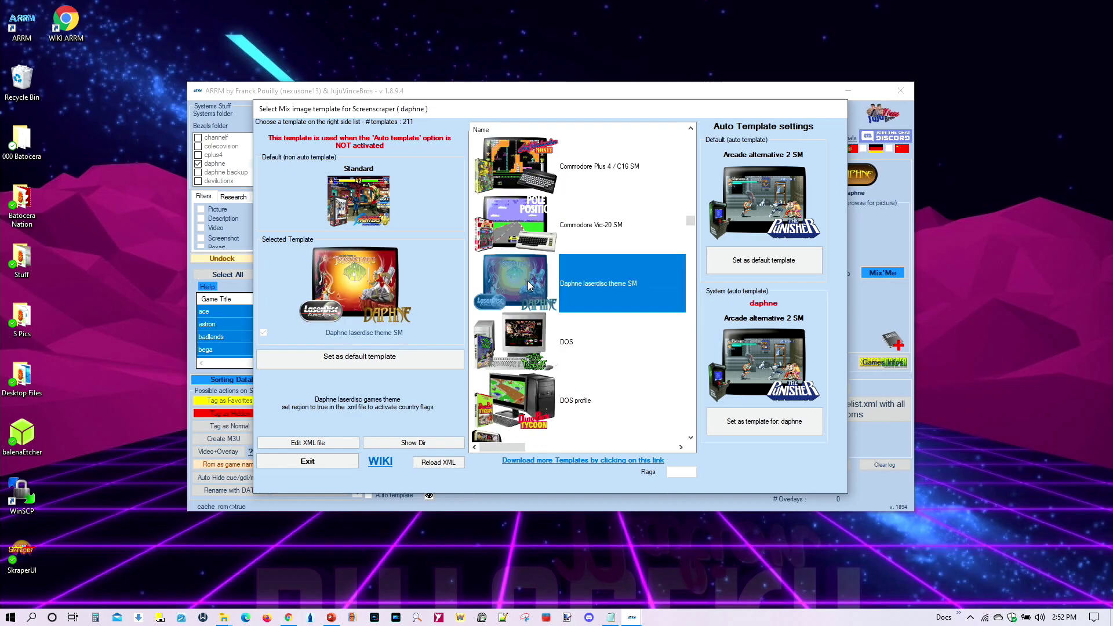
pyautogui.click(741, 424)
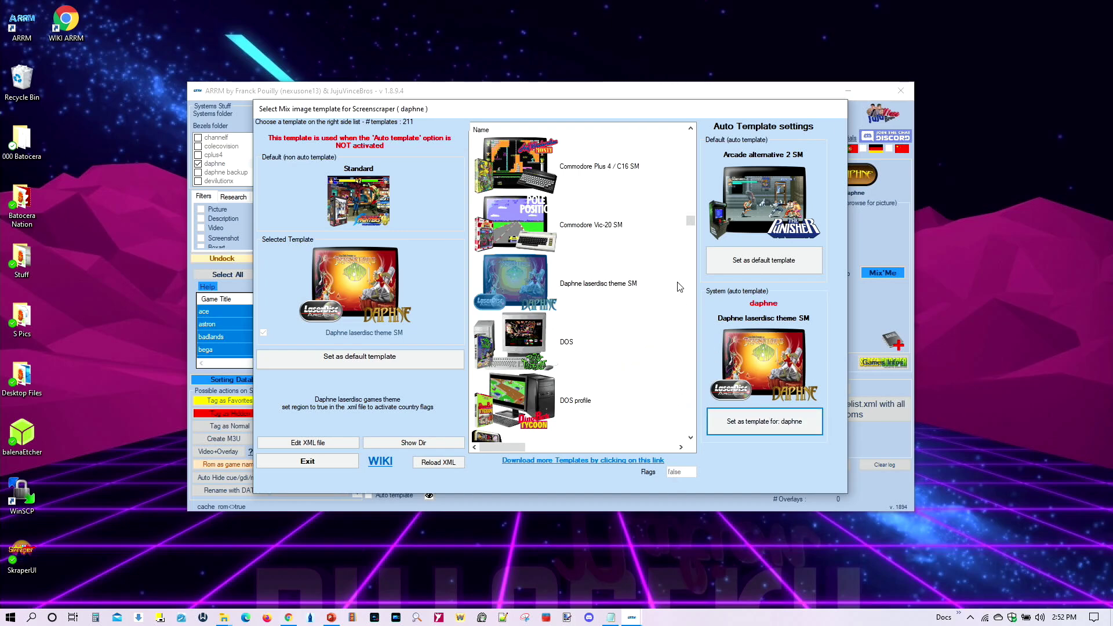
# Switch daphne's template to Arcade alternative 2 SM, make it the default auto template, and exit.
pyautogui.moveTo(691, 223); pyautogui.dragTo(696, 162)
pyautogui.scroll(2, 637, 293)
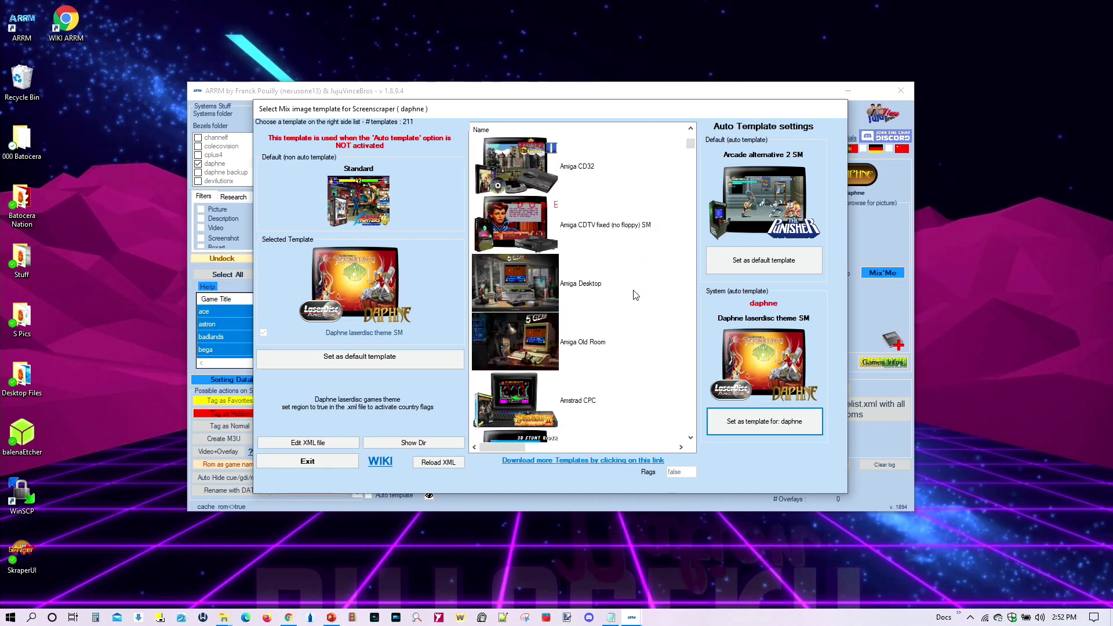
pyautogui.scroll(-3, 636, 294)
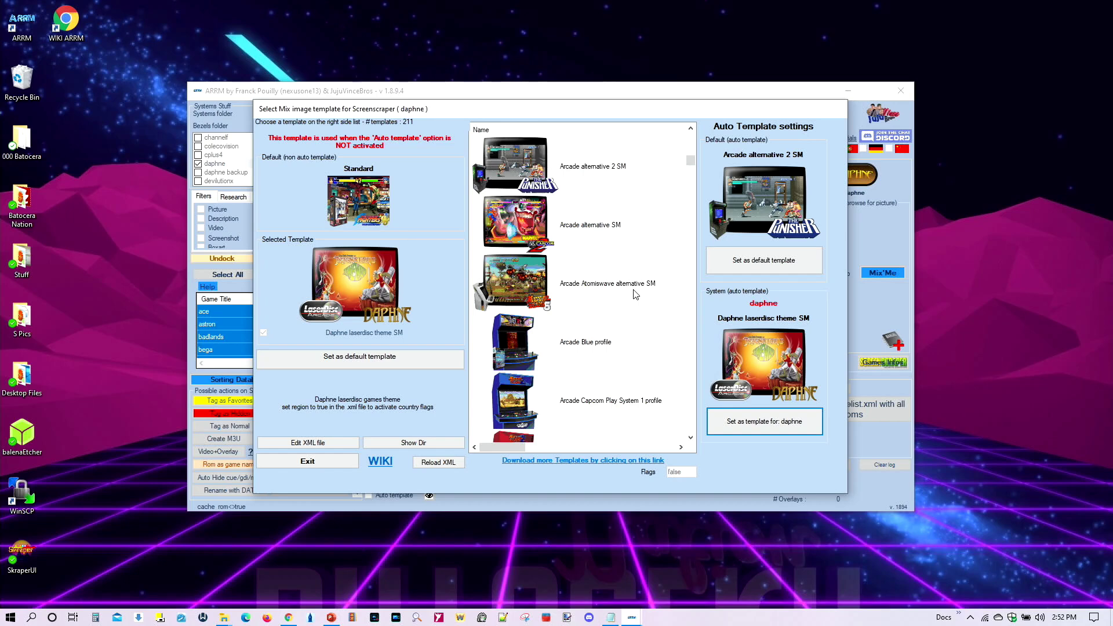
pyautogui.scroll(-1, 636, 294)
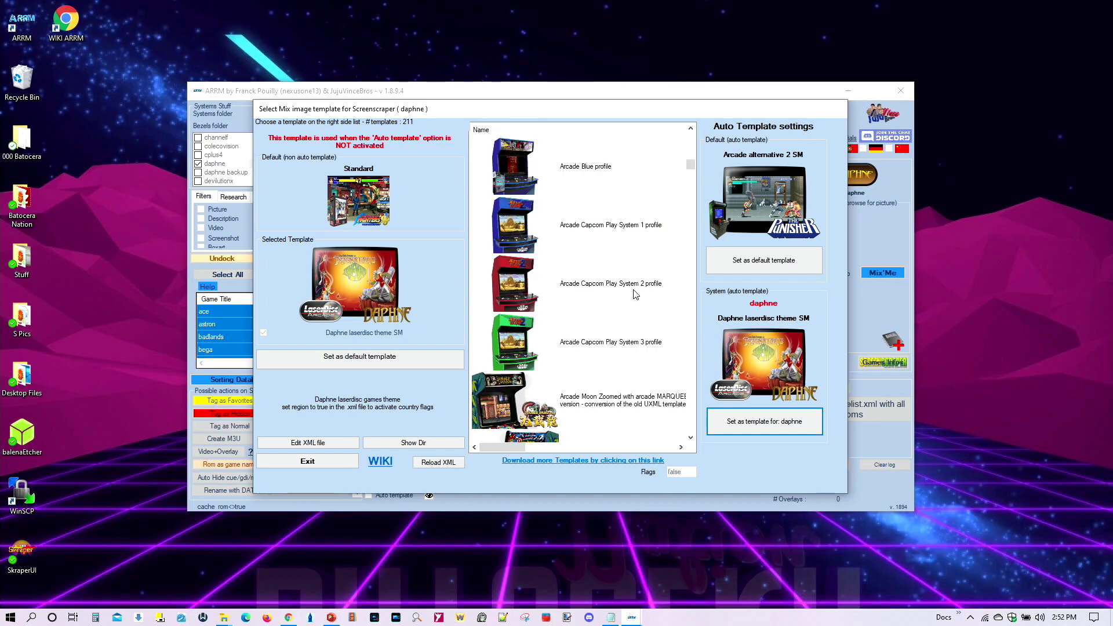
pyautogui.scroll(2, 636, 294)
pyautogui.scroll(2, 636, 294)
pyautogui.scroll(-3, 532, 238)
pyautogui.click(521, 222)
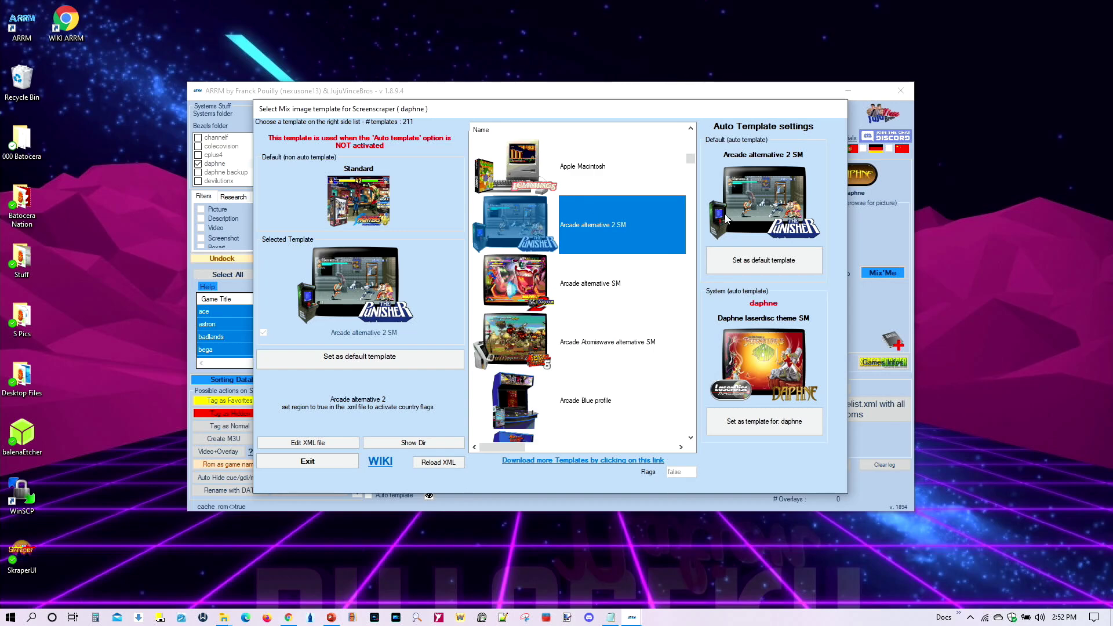
pyautogui.click(766, 423)
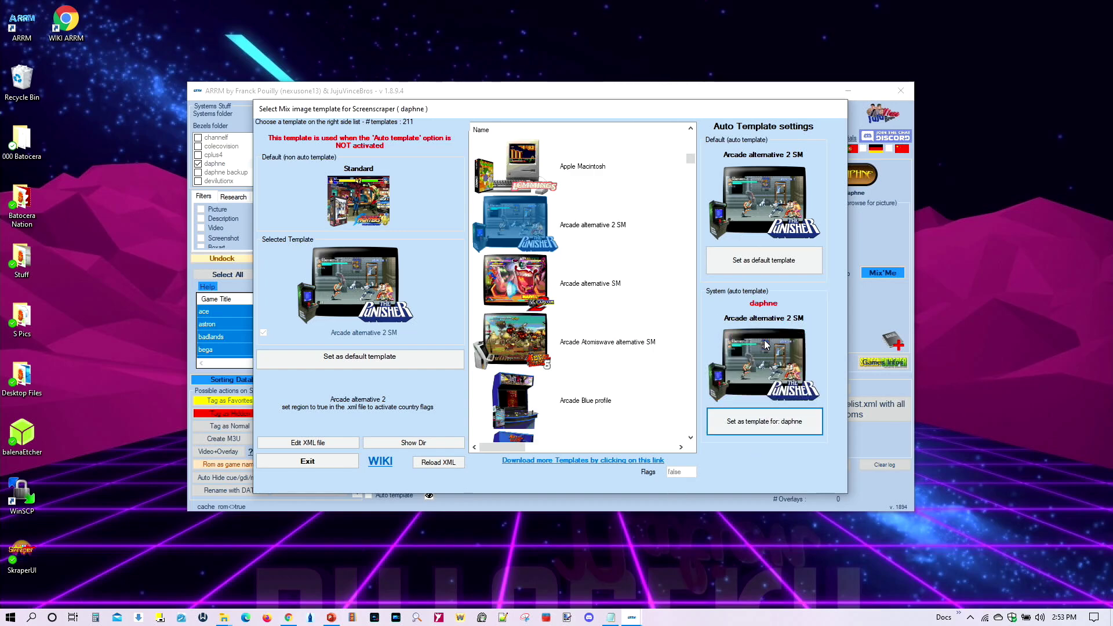
pyautogui.click(766, 261)
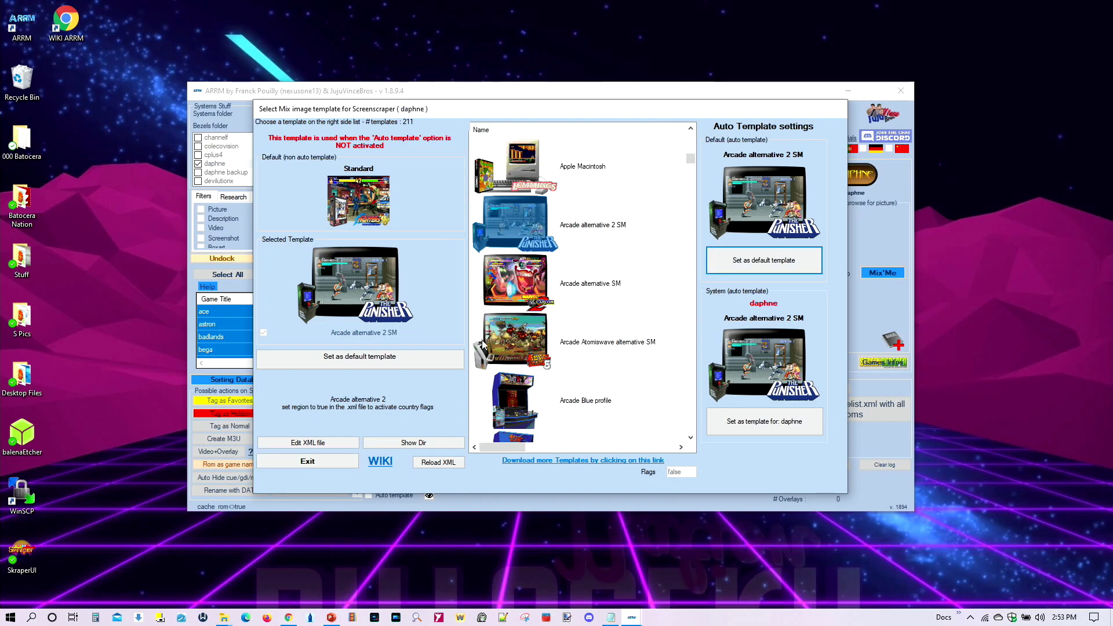
pyautogui.click(315, 463)
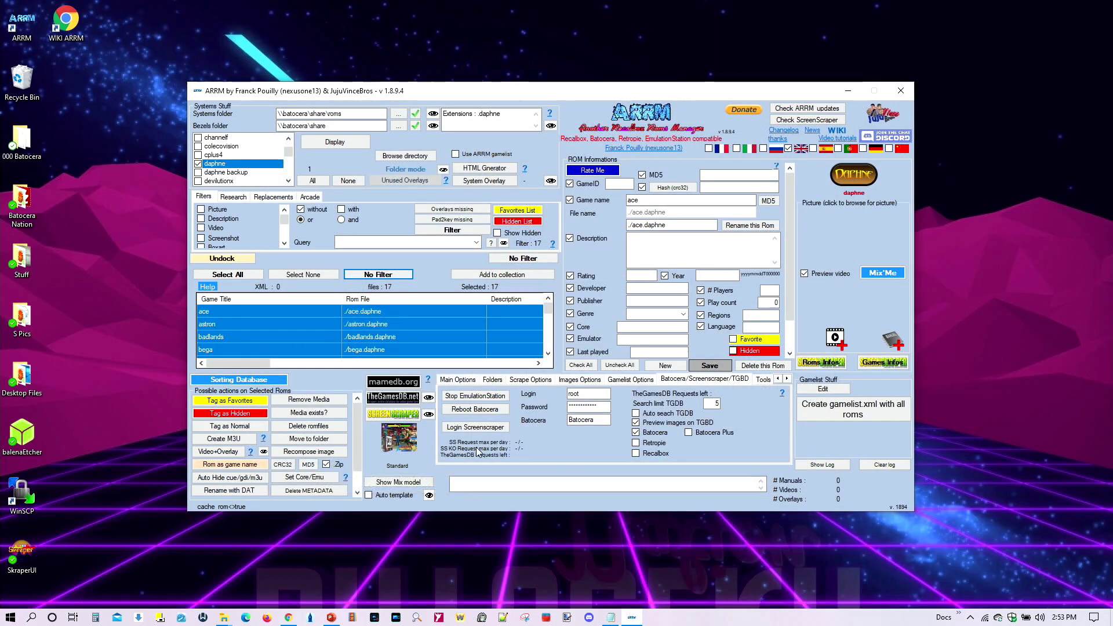
# In Images Options, set the downloaded image type to Mix.
pyautogui.click(578, 381)
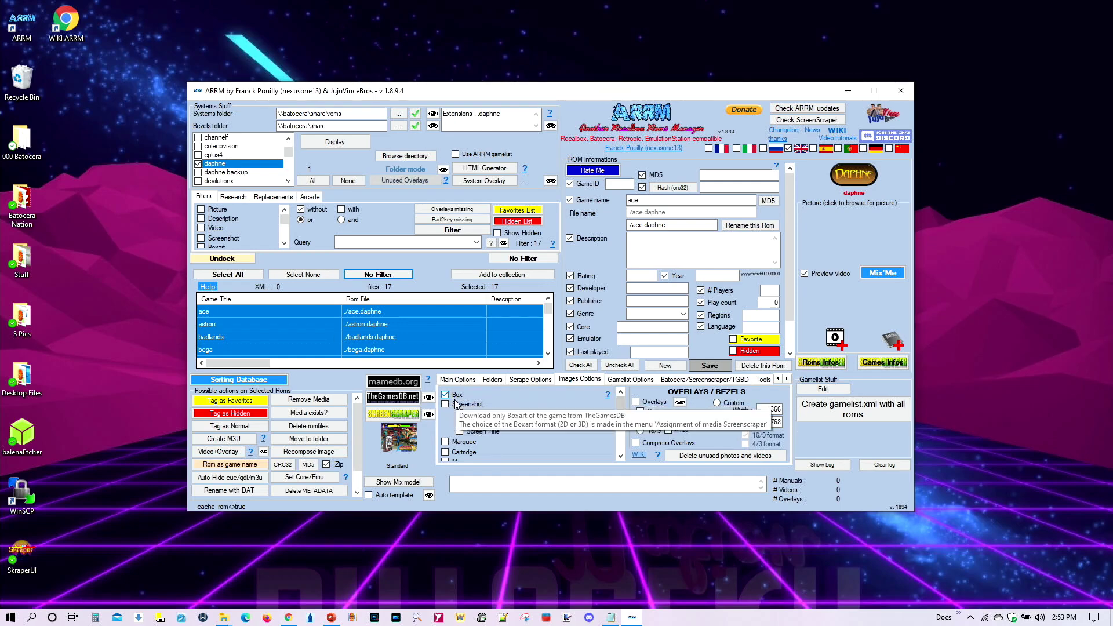
pyautogui.scroll(-3, 623, 402)
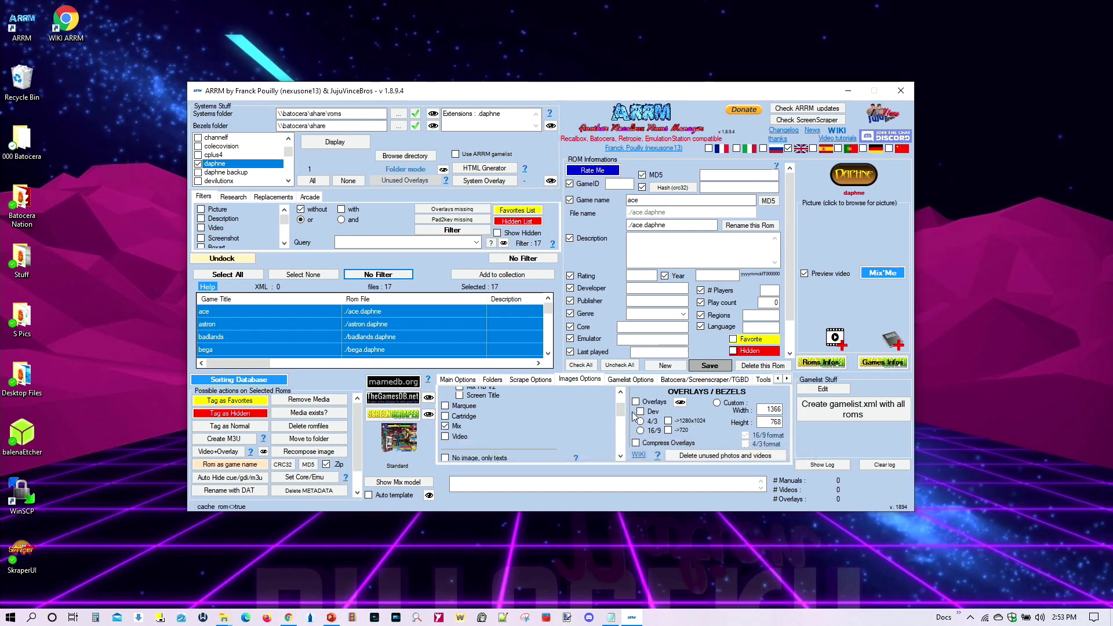
pyautogui.scroll(-1, 624, 407)
pyautogui.click(446, 427)
pyautogui.click(472, 427)
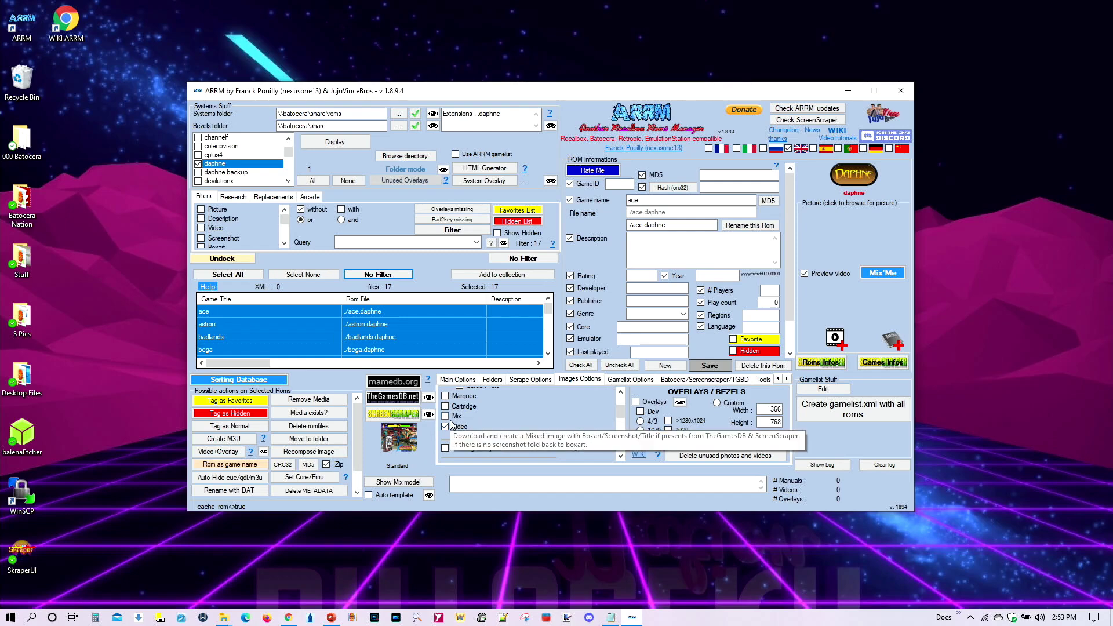
pyautogui.click(451, 417)
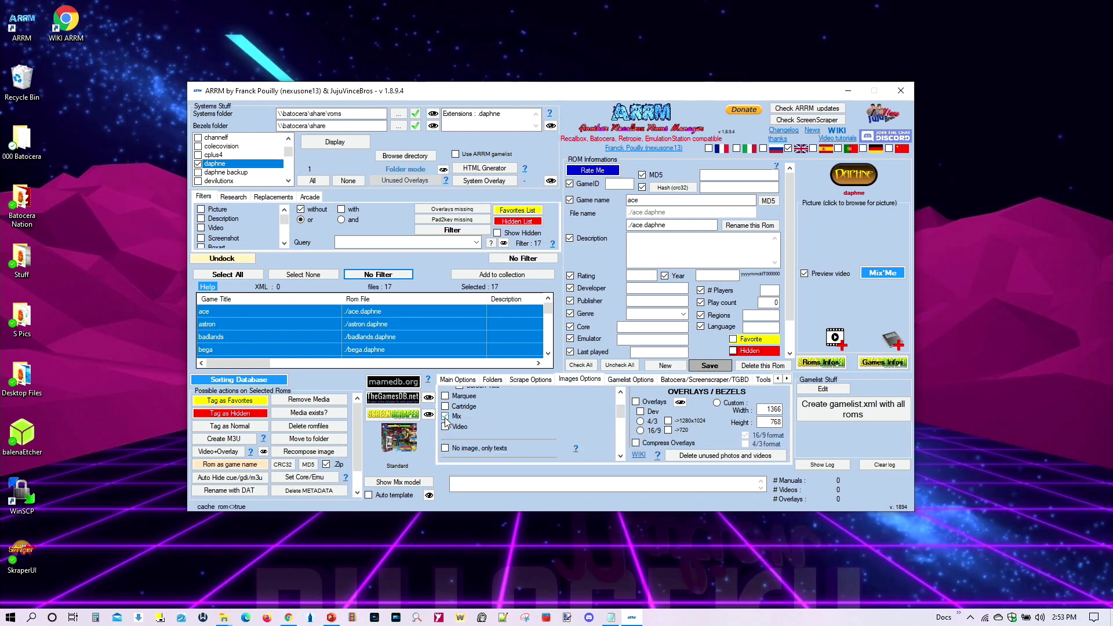
pyautogui.click(447, 417)
# Force downloading all ScreenScraper media: video, manual, map, fanart and titleshot.
pyautogui.moveTo(621, 413); pyautogui.dragTo(622, 419)
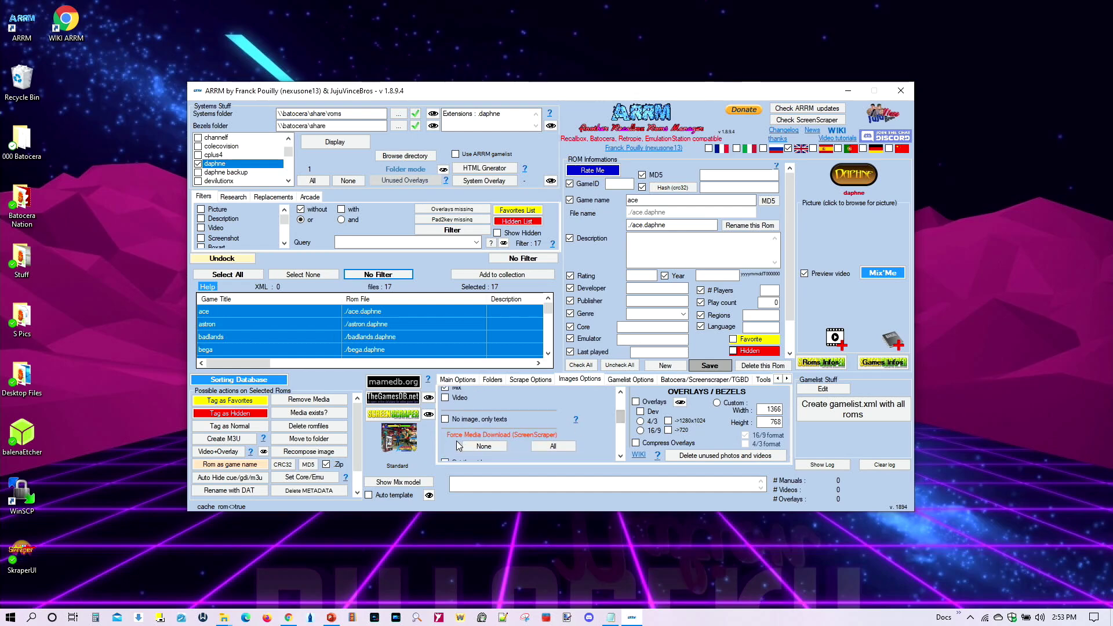
pyautogui.click(553, 446)
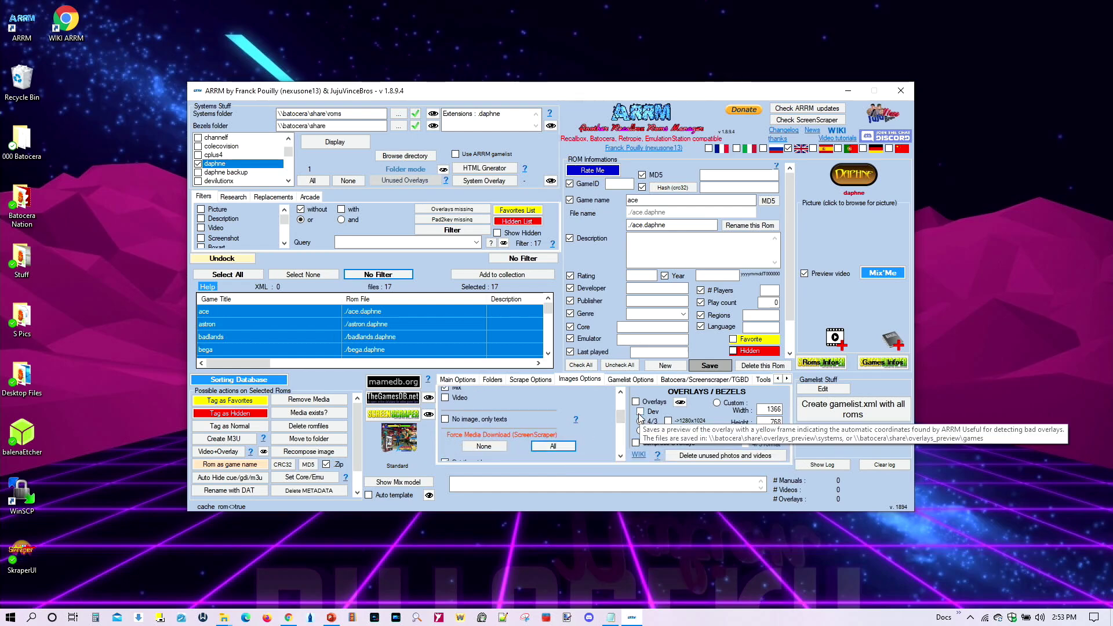
pyautogui.scroll(-3, 618, 417)
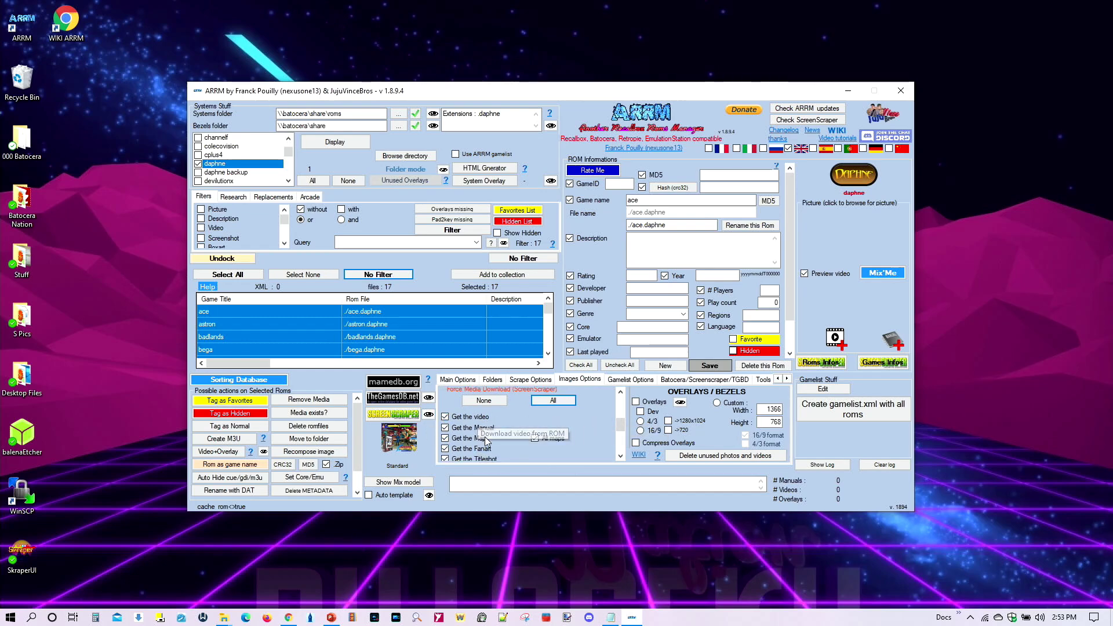
pyautogui.moveTo(621, 425); pyautogui.dragTo(622, 438)
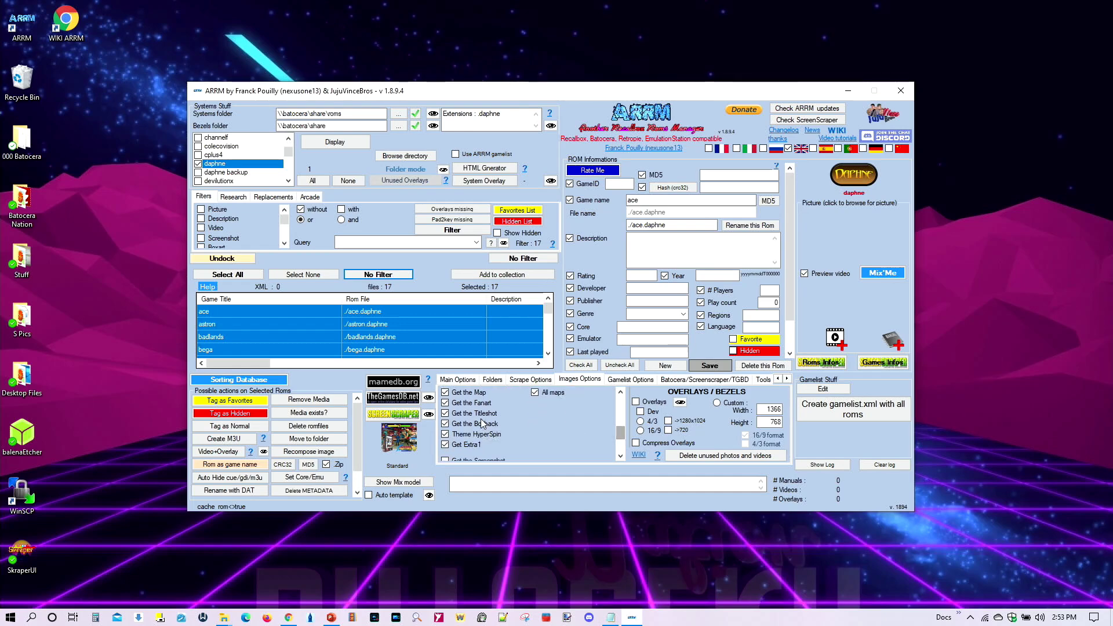
pyautogui.scroll(3, 623, 438)
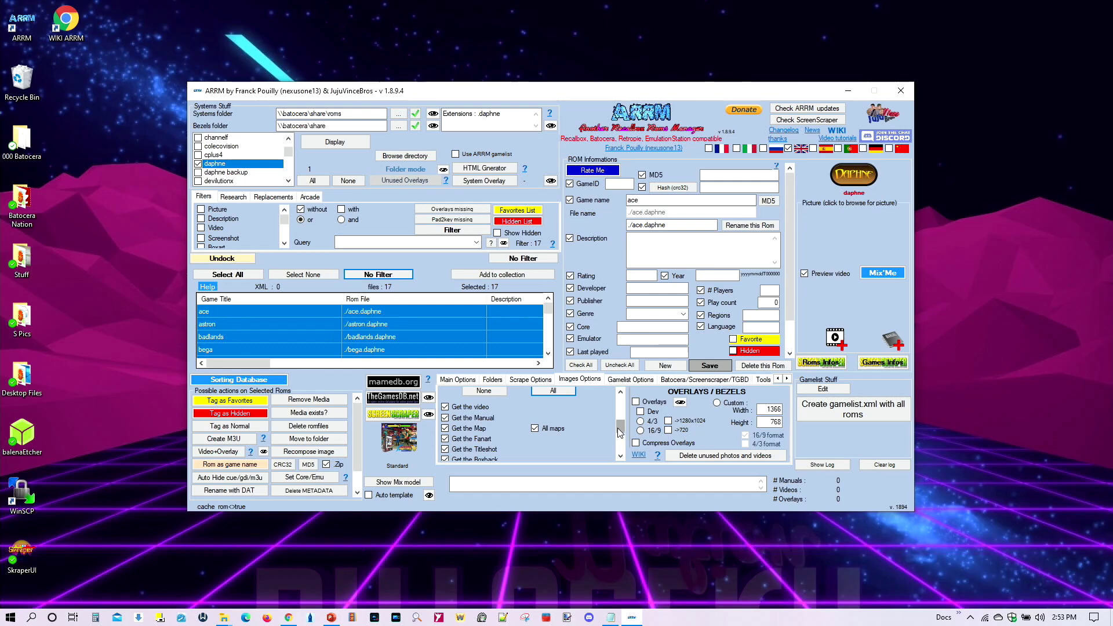
pyautogui.moveTo(618, 428); pyautogui.dragTo(621, 421)
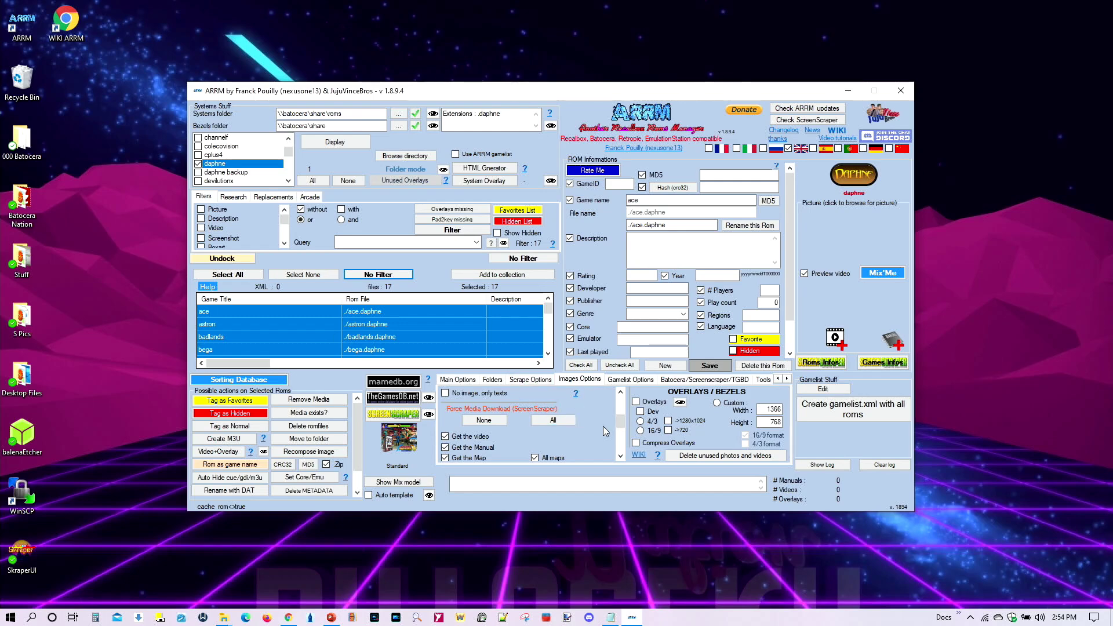
pyautogui.moveTo(620, 430)
pyautogui.mouseDown()
pyautogui.moveTo(628, 405)
pyautogui.moveTo(641, 423)
pyautogui.mouseUp()
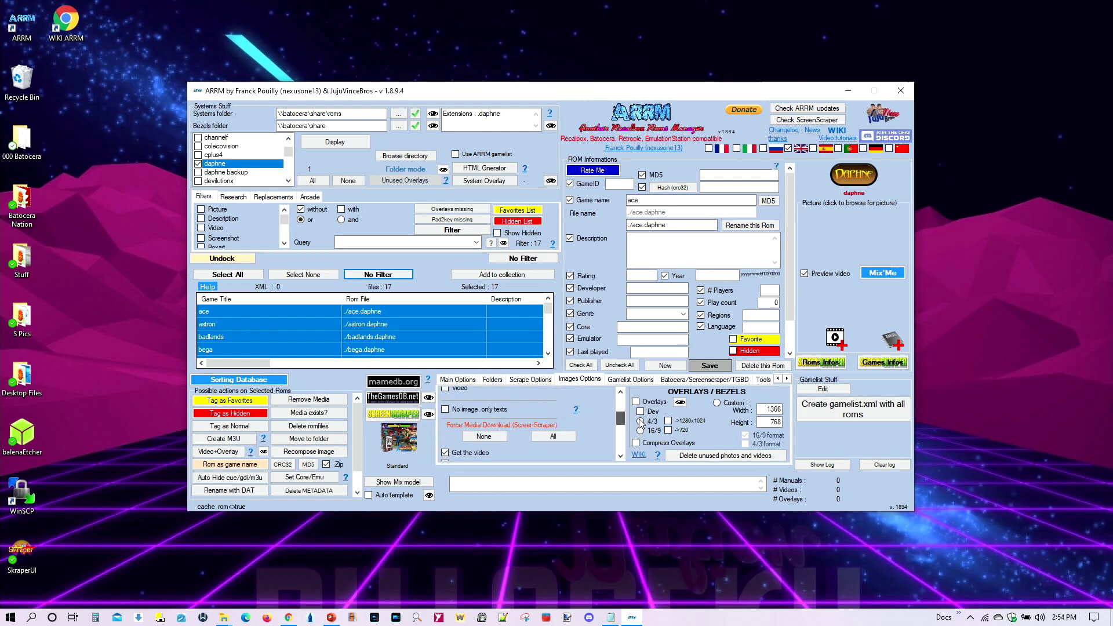
# Scrape the 17 selected daphne ROMs from ScreenScraper, getting 17 videos and 12 manuals.
pyautogui.click(404, 415)
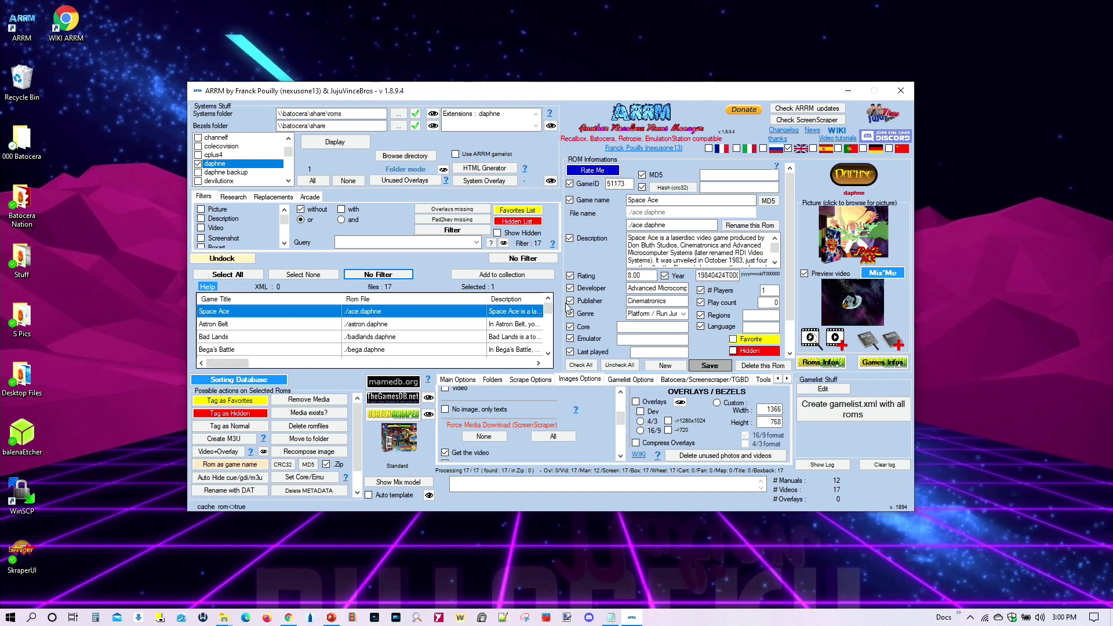
# Show Cliff Hanger's scraped details and scroll through its description.
pyautogui.scroll(-4, 552, 314)
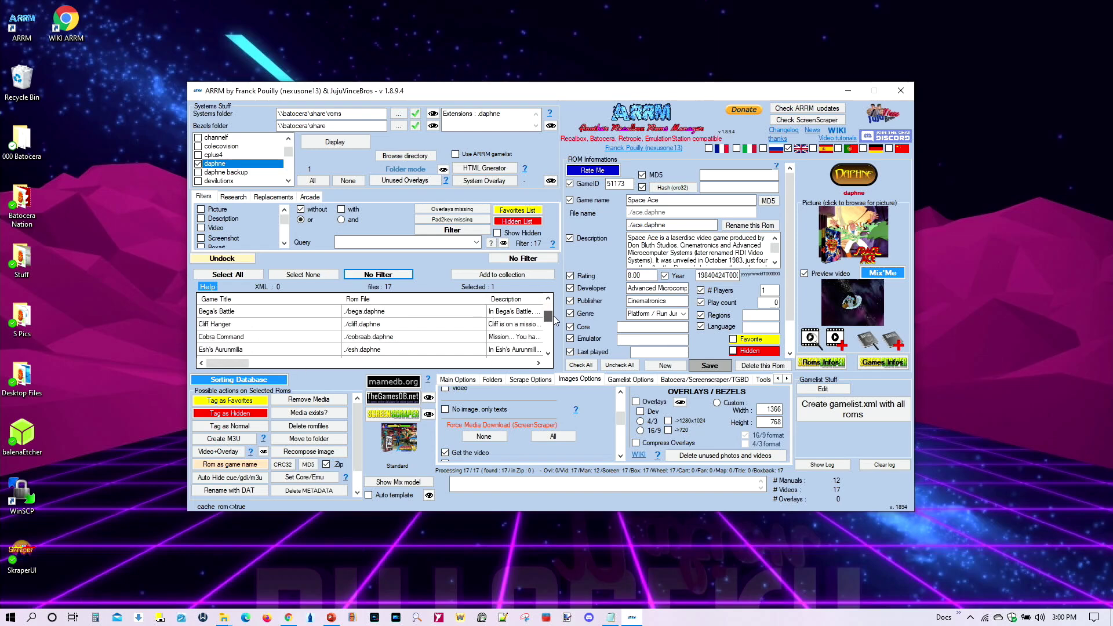
pyautogui.click(272, 312)
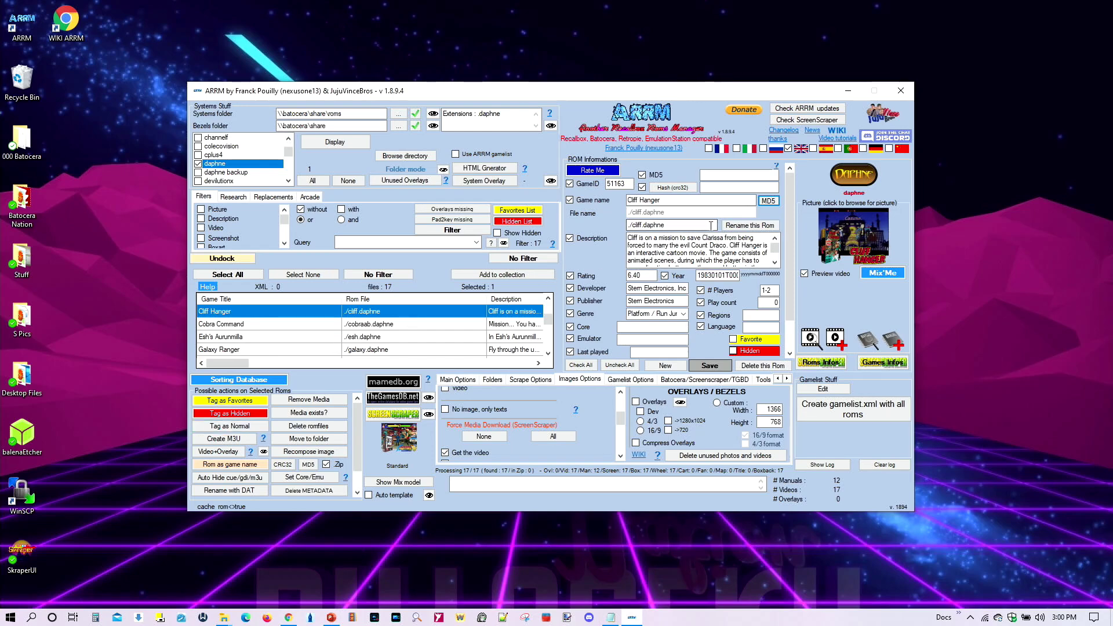
pyautogui.click(638, 246)
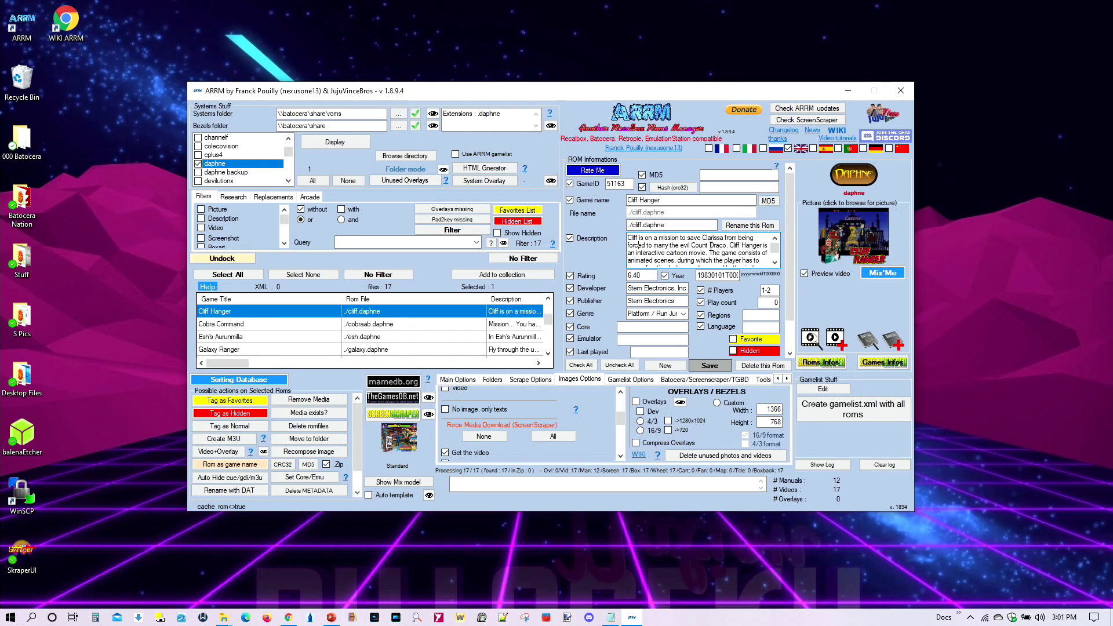
pyautogui.moveTo(777, 247); pyautogui.dragTo(780, 246)
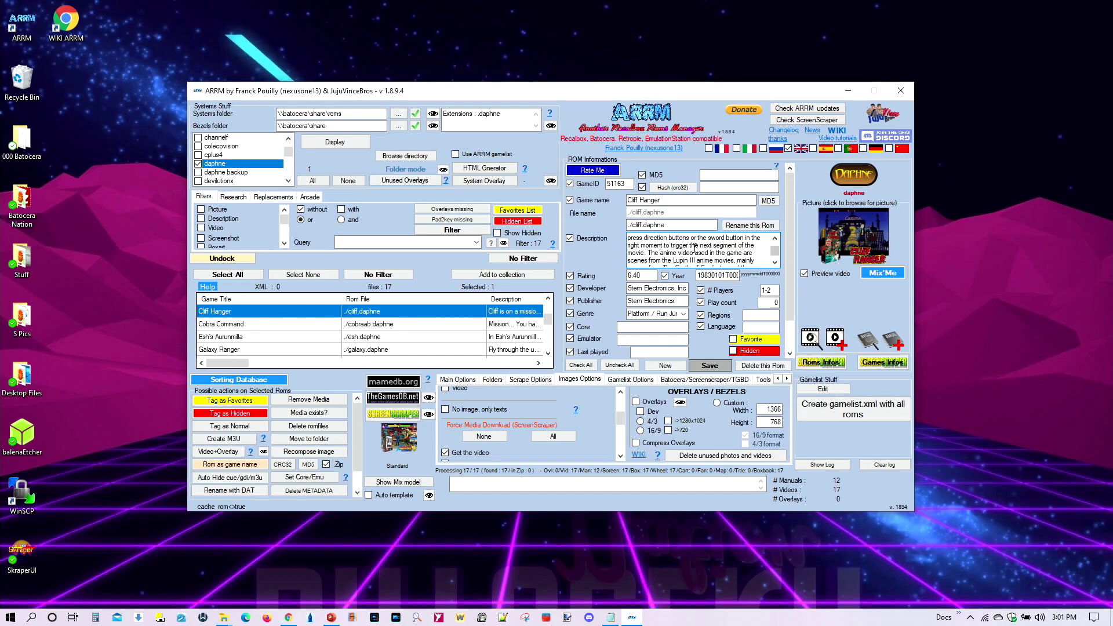
pyautogui.scroll(1, 724, 242)
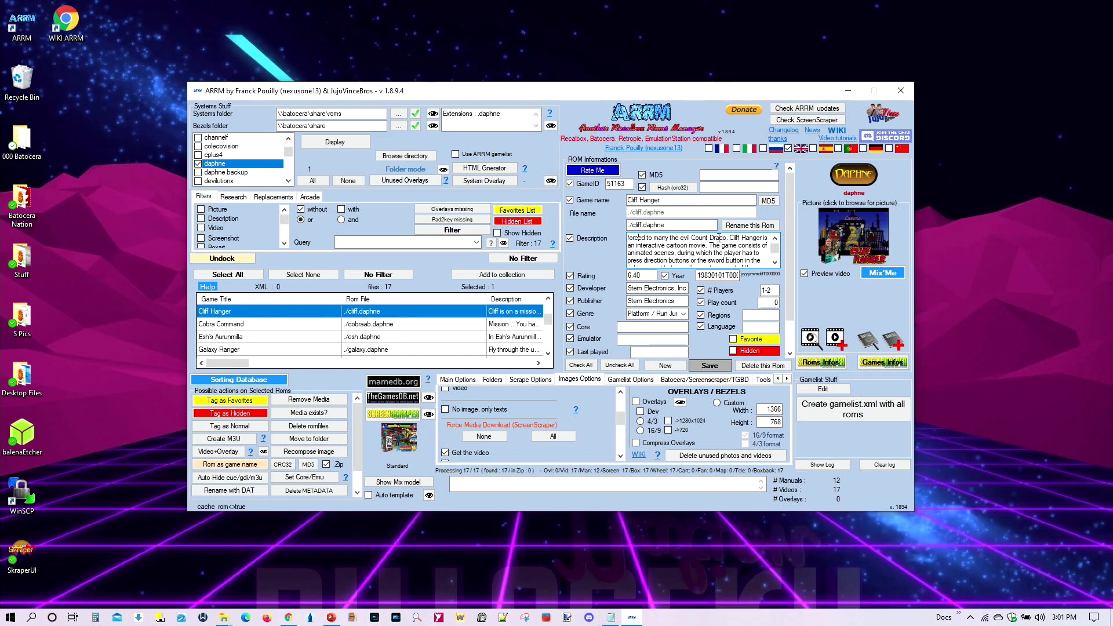
# Type 'gtgggg' in the Cliff Hanger name field and play its video cliff-video.mp4.
pyautogui.click(664, 201)
pyautogui.write('gtgggg')
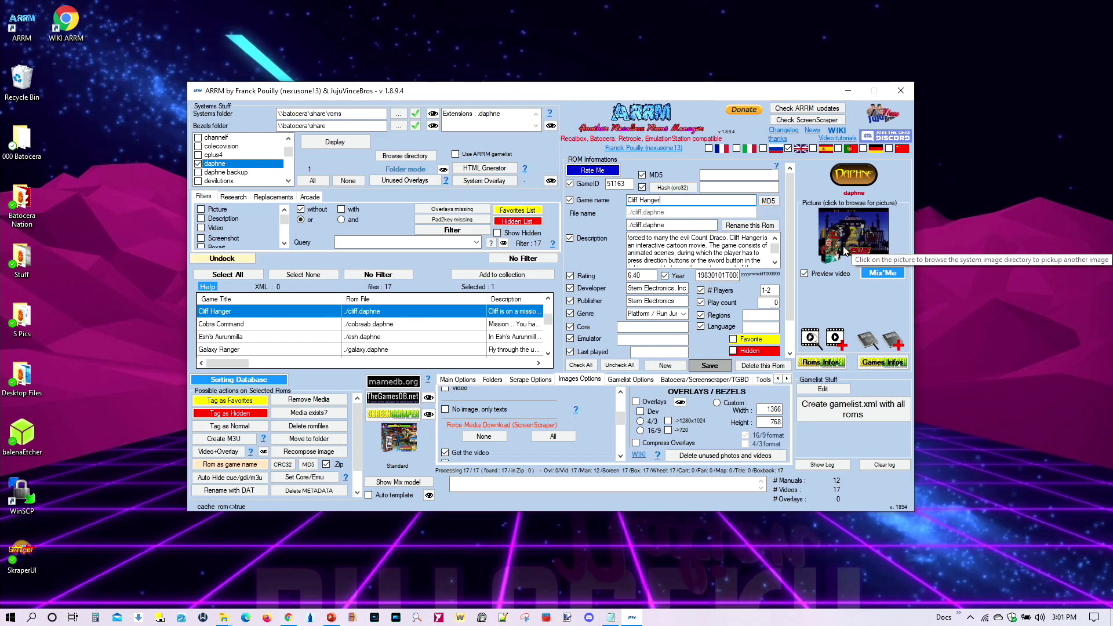
pyautogui.click(811, 338)
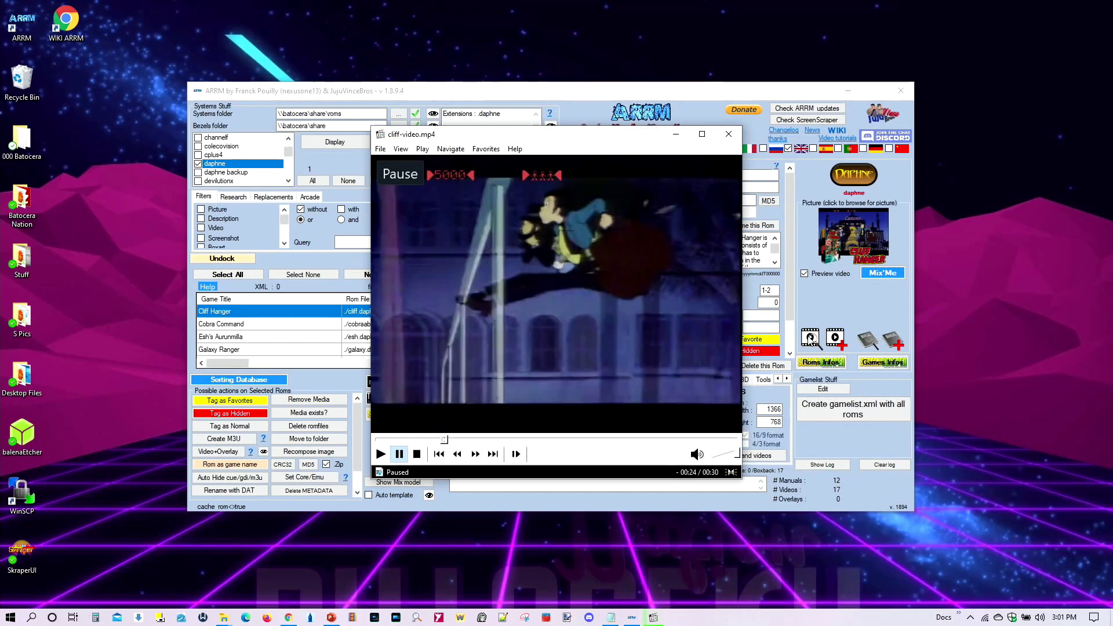
pyautogui.doubleClick(810, 341)
pyautogui.click(729, 134)
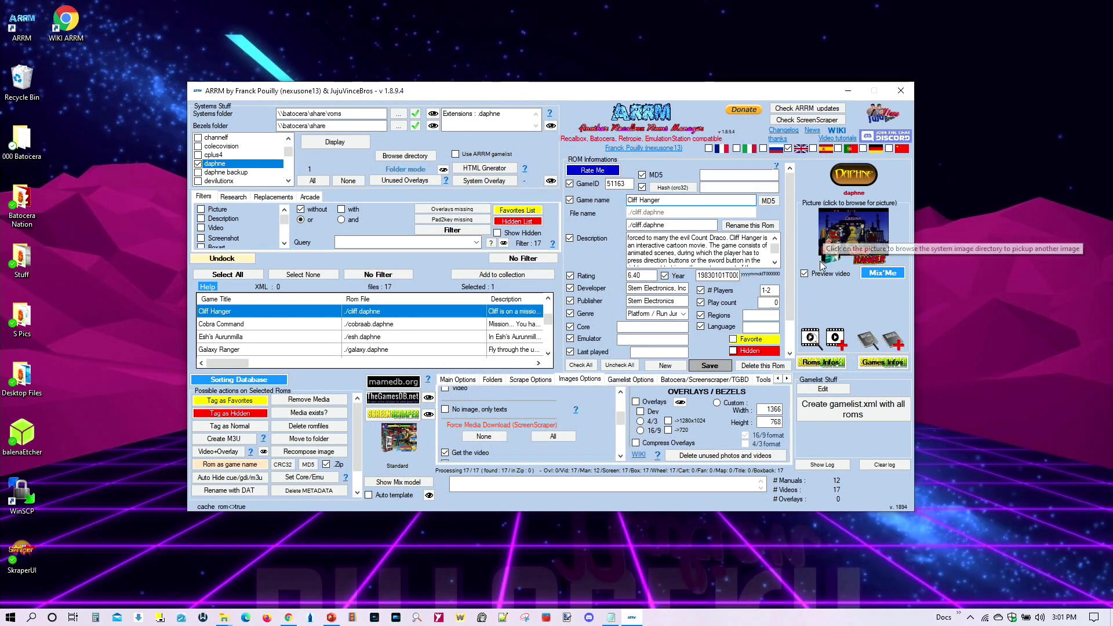
pyautogui.click(840, 339)
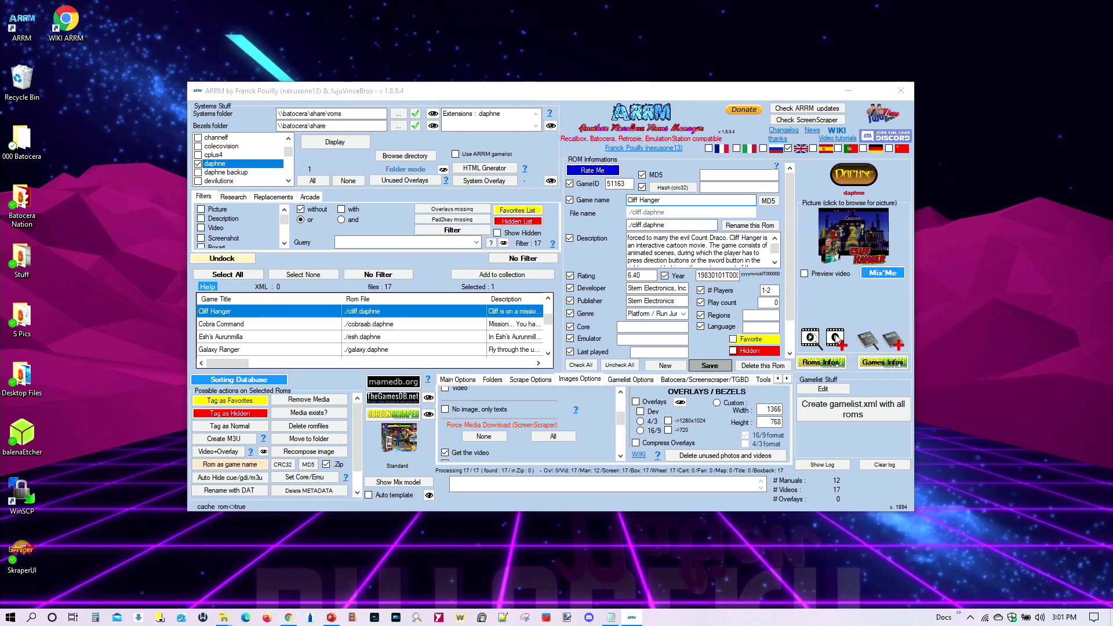
# Browse the clips in D:\Launchbox from ZBox\Videos\Daphne, then close the video chooser.
pyautogui.click(436, 130)
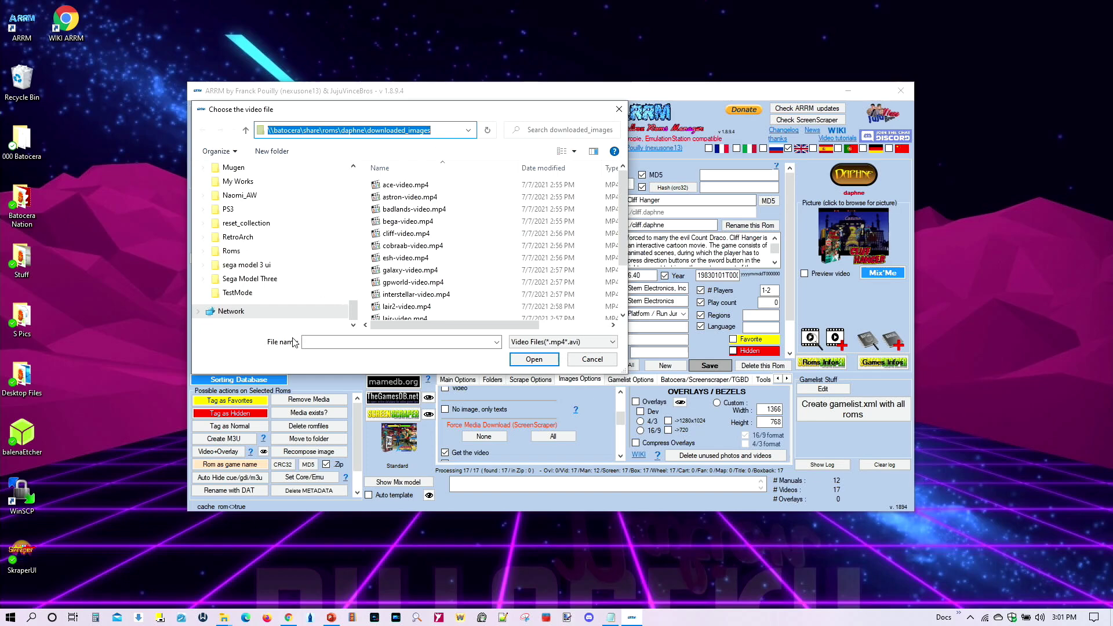
pyautogui.moveTo(352, 312); pyautogui.dragTo(367, 258)
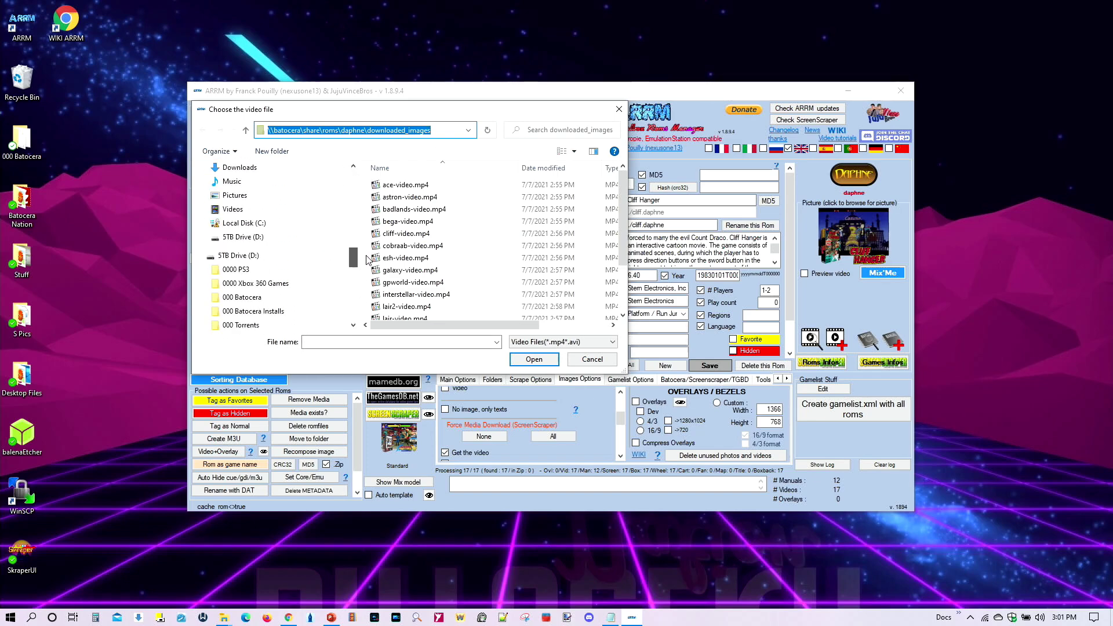
pyautogui.click(239, 257)
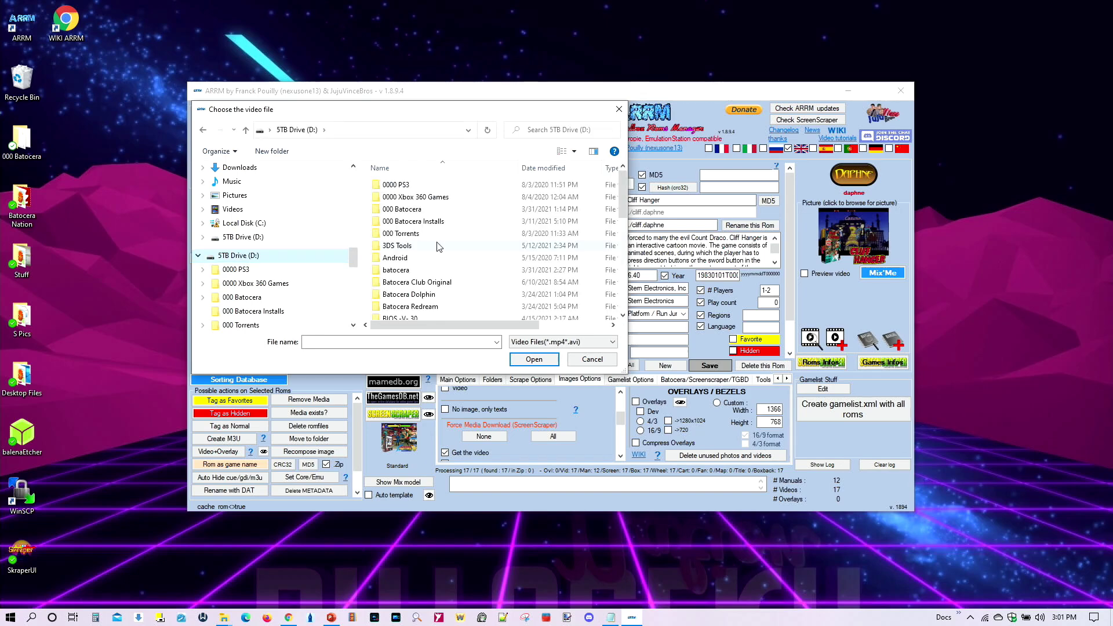
pyautogui.moveTo(624, 200); pyautogui.dragTo(625, 255)
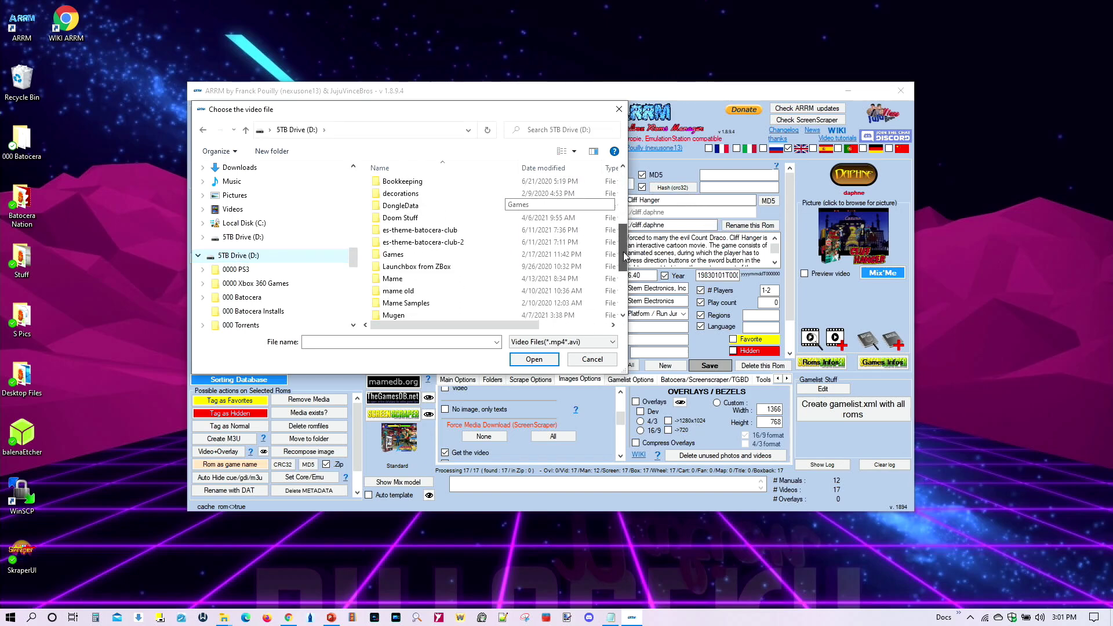
pyautogui.doubleClick(410, 267)
pyautogui.doubleClick(396, 208)
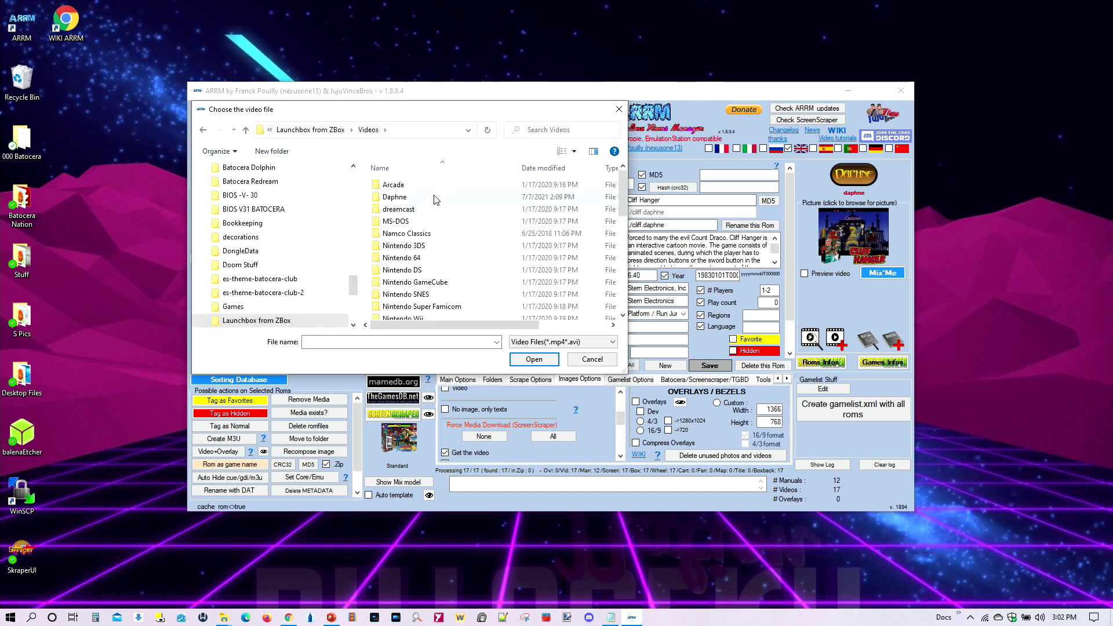
pyautogui.doubleClick(396, 197)
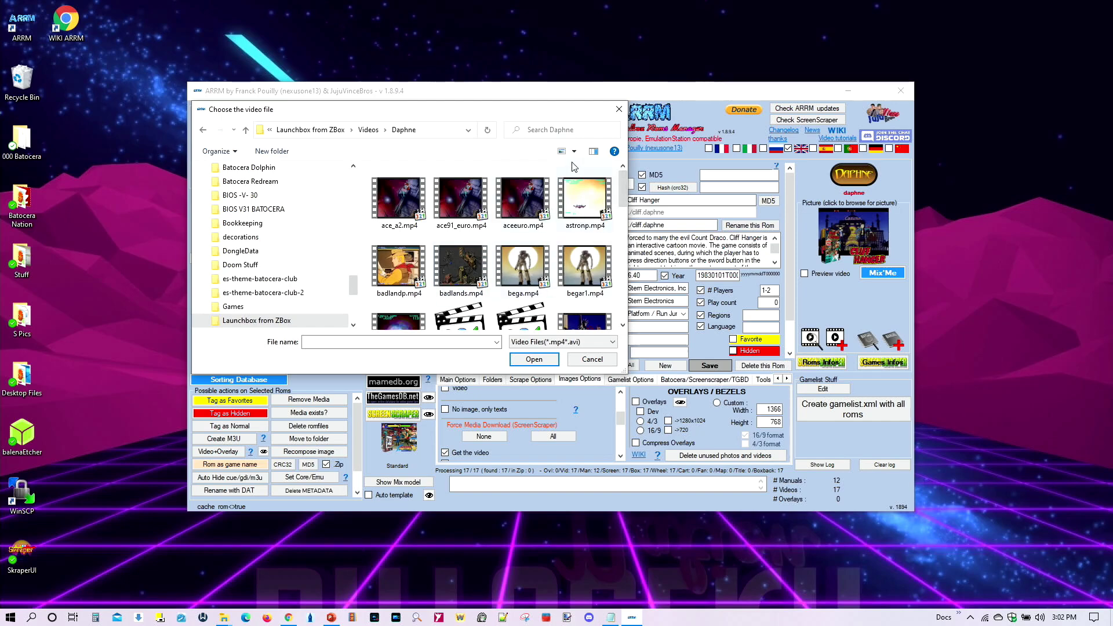
pyautogui.click(618, 110)
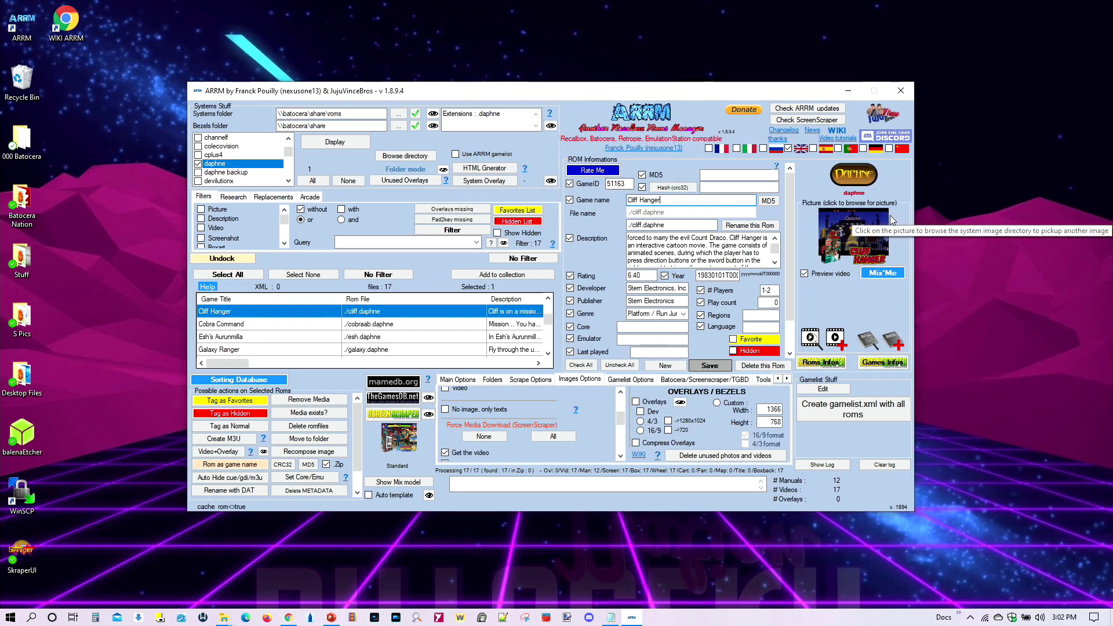
pyautogui.click(854, 228)
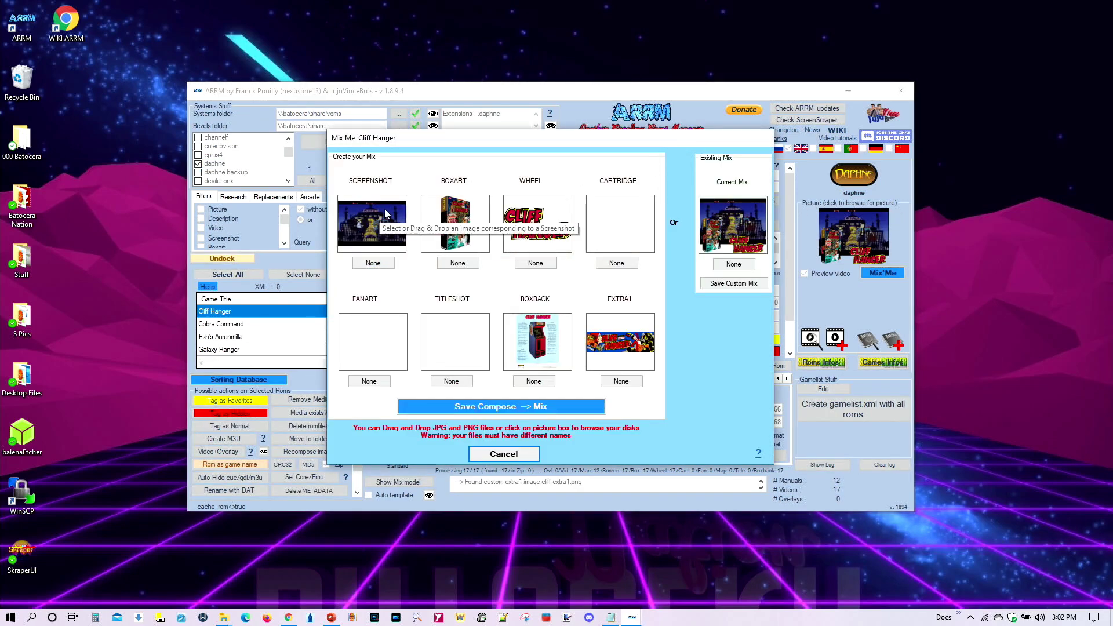
pyautogui.click(480, 219)
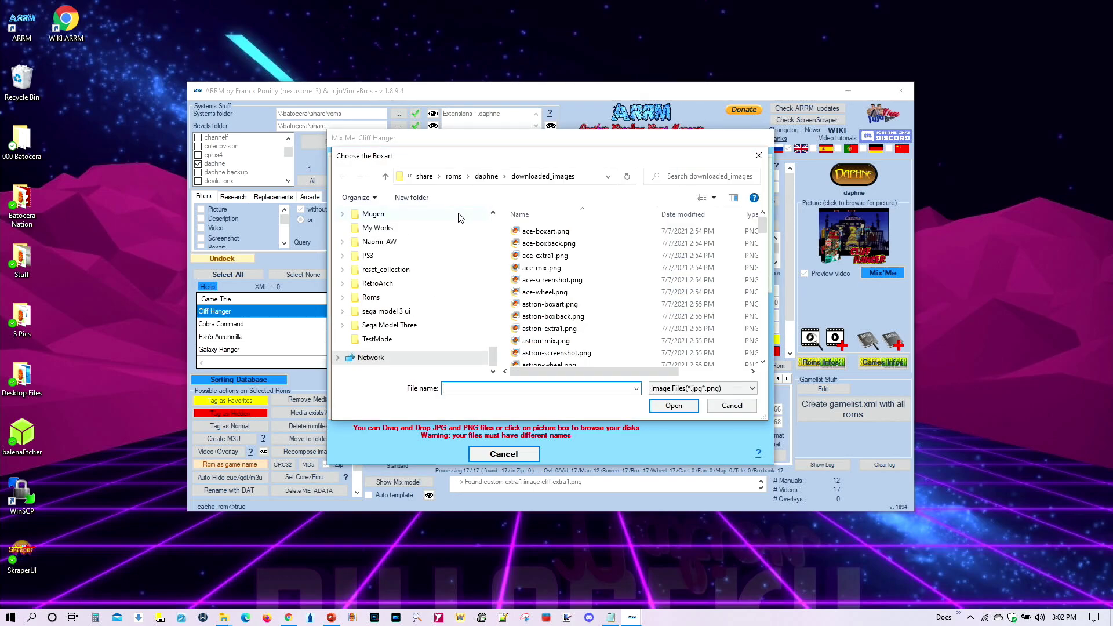
pyautogui.click(513, 255)
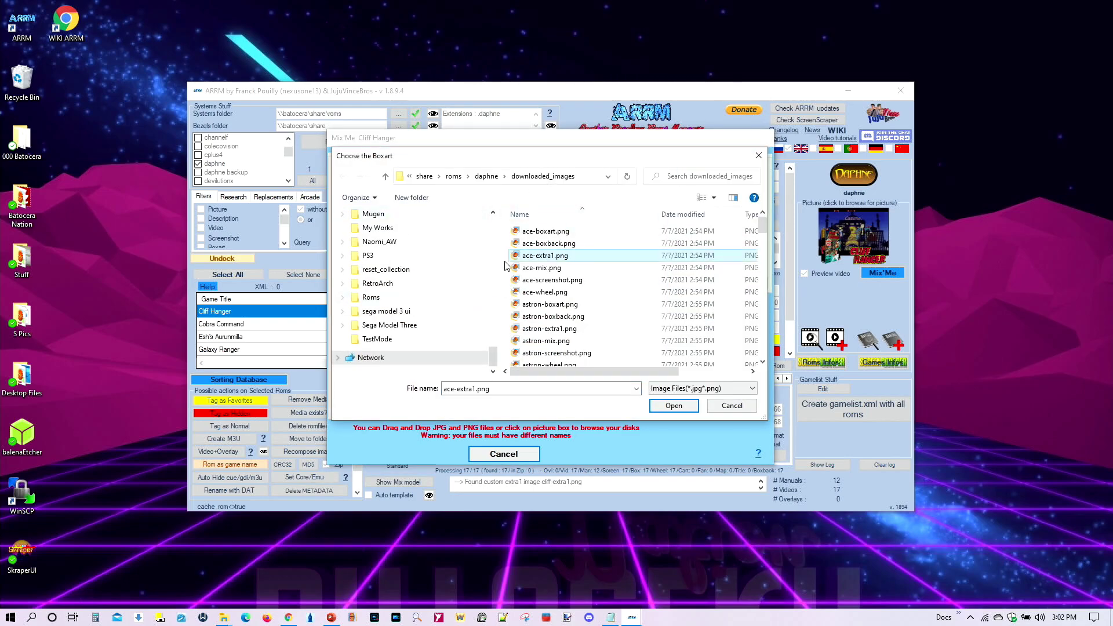
pyautogui.moveTo(493, 355); pyautogui.dragTo(505, 300)
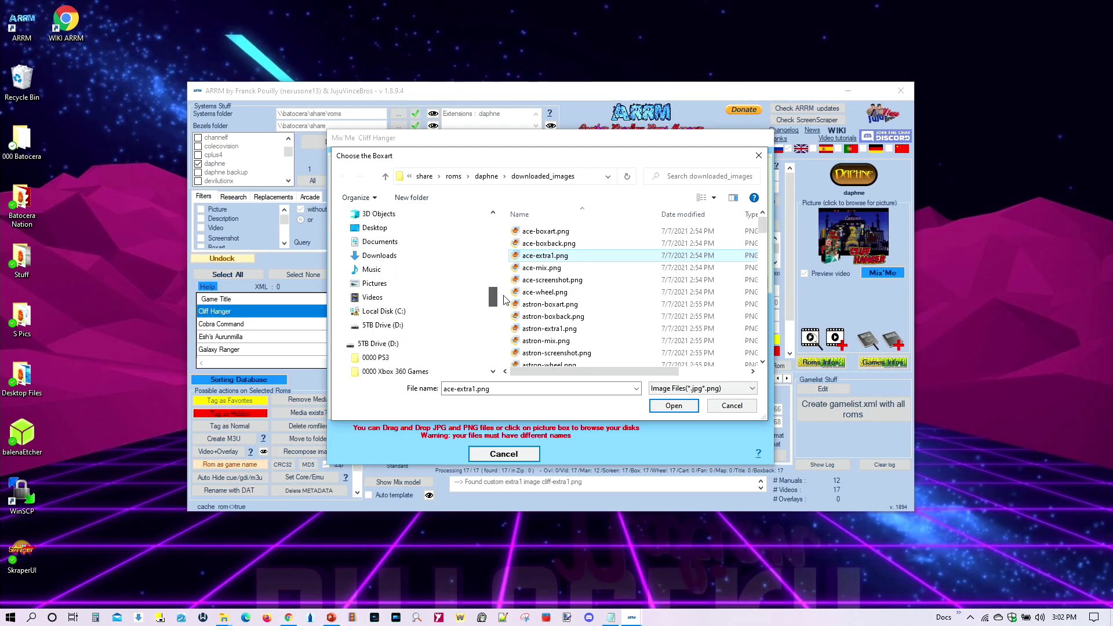
pyautogui.click(395, 325)
pyautogui.moveTo(764, 229); pyautogui.dragTo(772, 280)
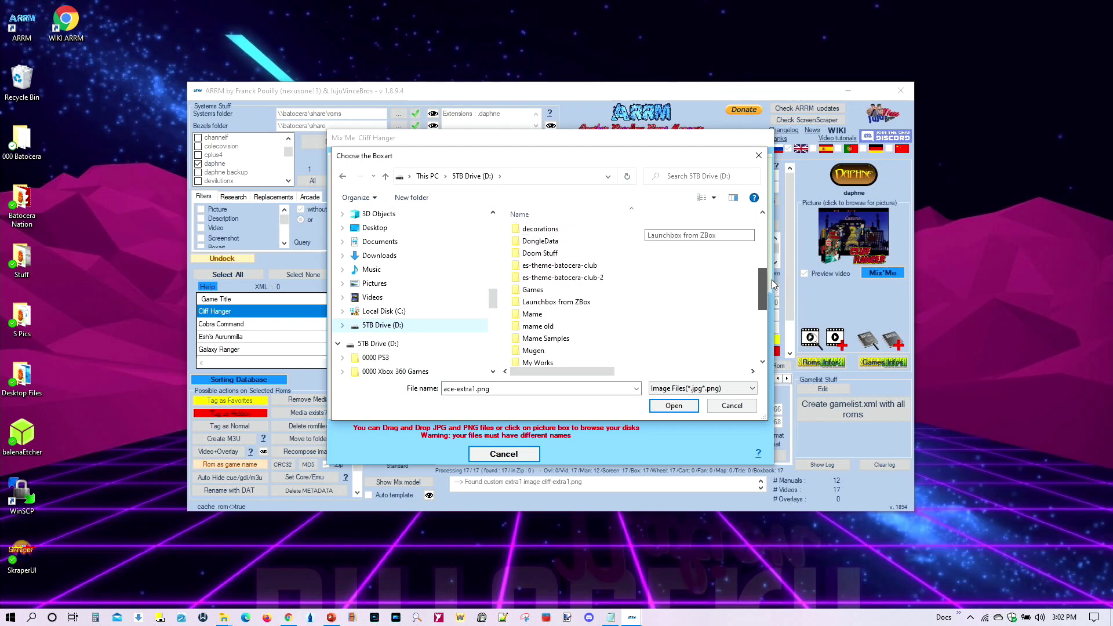
pyautogui.doubleClick(609, 297)
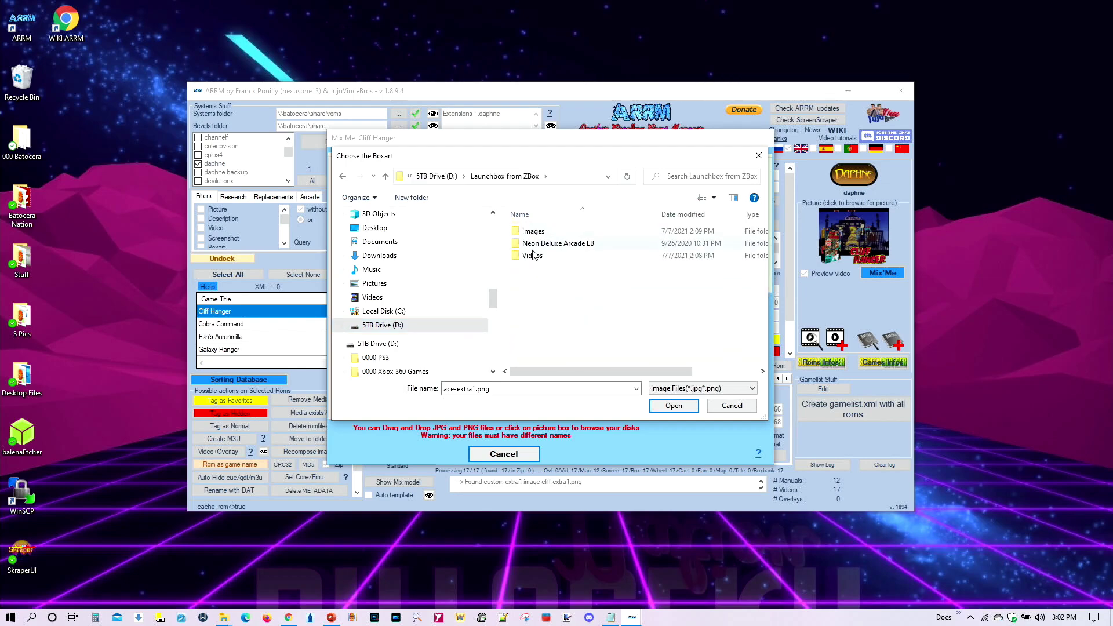
pyautogui.doubleClick(533, 231)
pyautogui.doubleClick(550, 257)
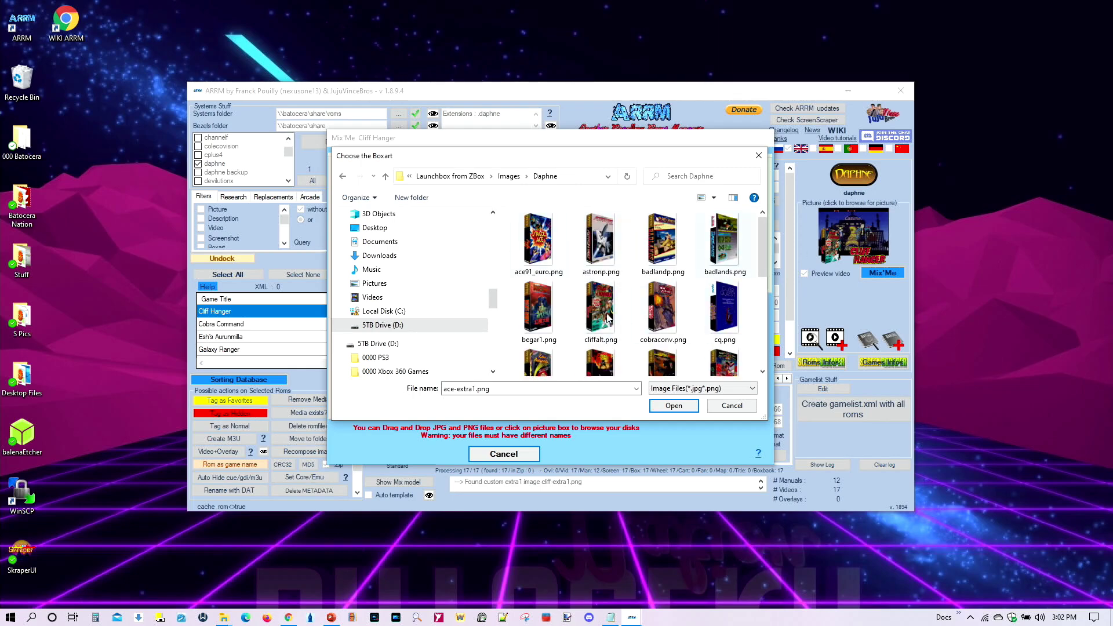
pyautogui.doubleClick(600, 307)
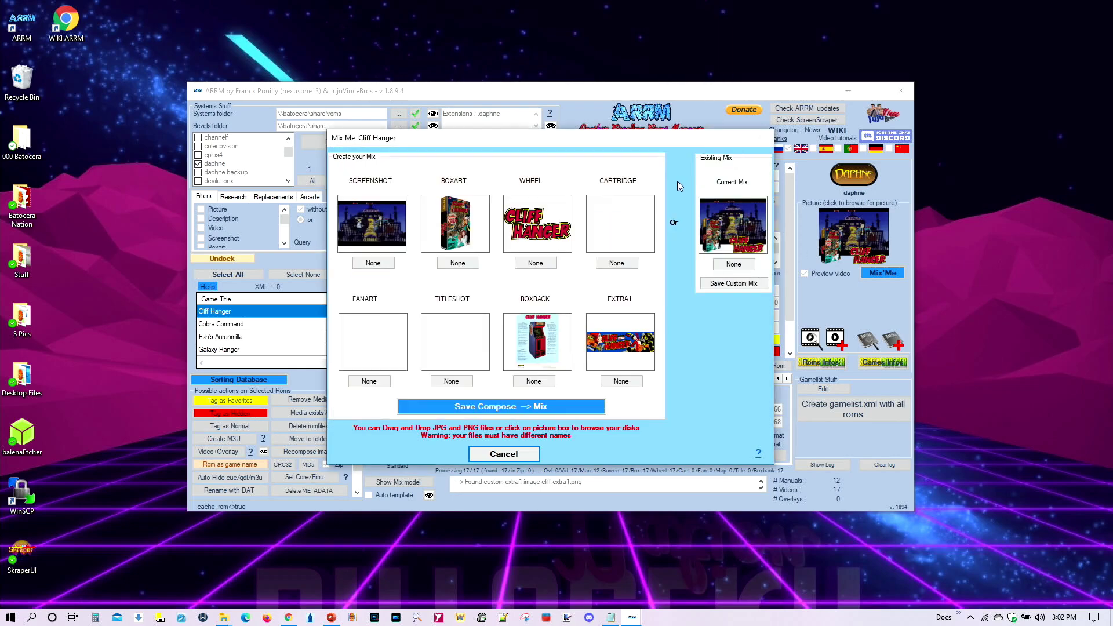
pyautogui.click(502, 454)
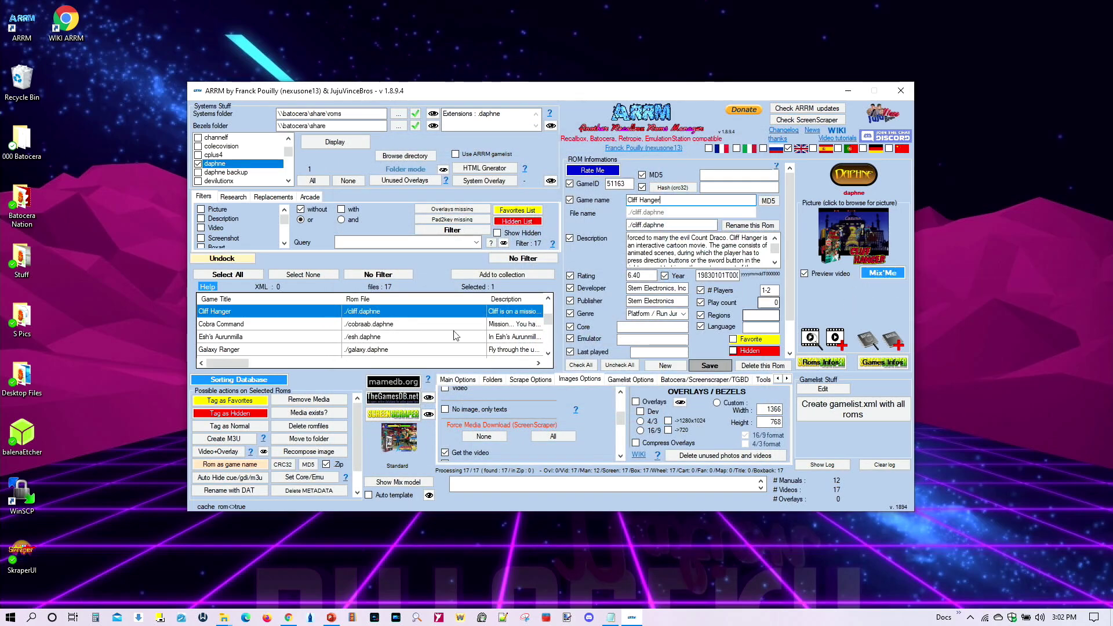
# Review the entries for Cobra Command, Esh's Aurunmilla, Galaxy Ranger, GP World and Dragon's Lair.
pyautogui.click(238, 323)
pyautogui.click(239, 337)
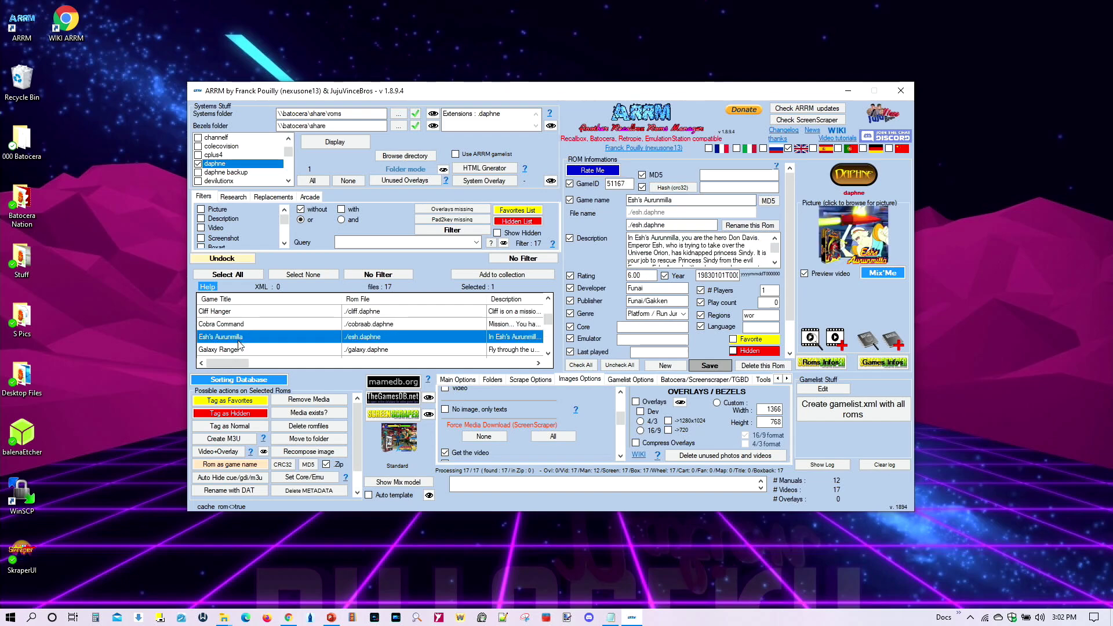
pyautogui.click(238, 349)
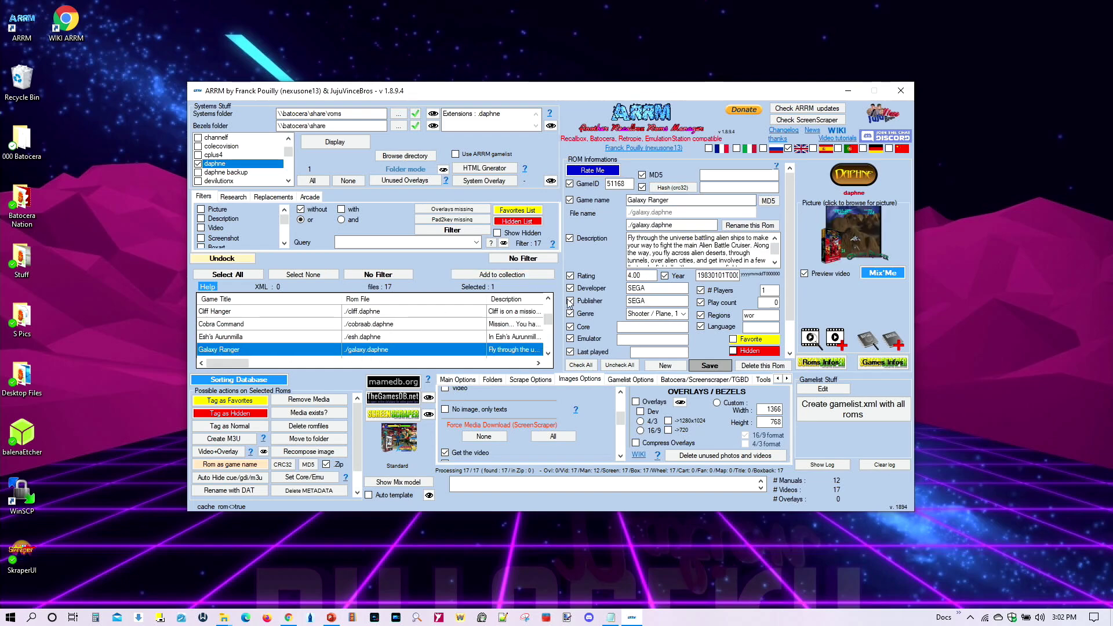
pyautogui.moveTo(550, 320); pyautogui.dragTo(496, 329)
pyautogui.click(375, 314)
pyautogui.click(373, 337)
# Save gamelist.xml with all roms into share\roms\daphne, replacing the existing file.
pyautogui.click(264, 350)
pyautogui.click(324, 337)
pyautogui.click(399, 314)
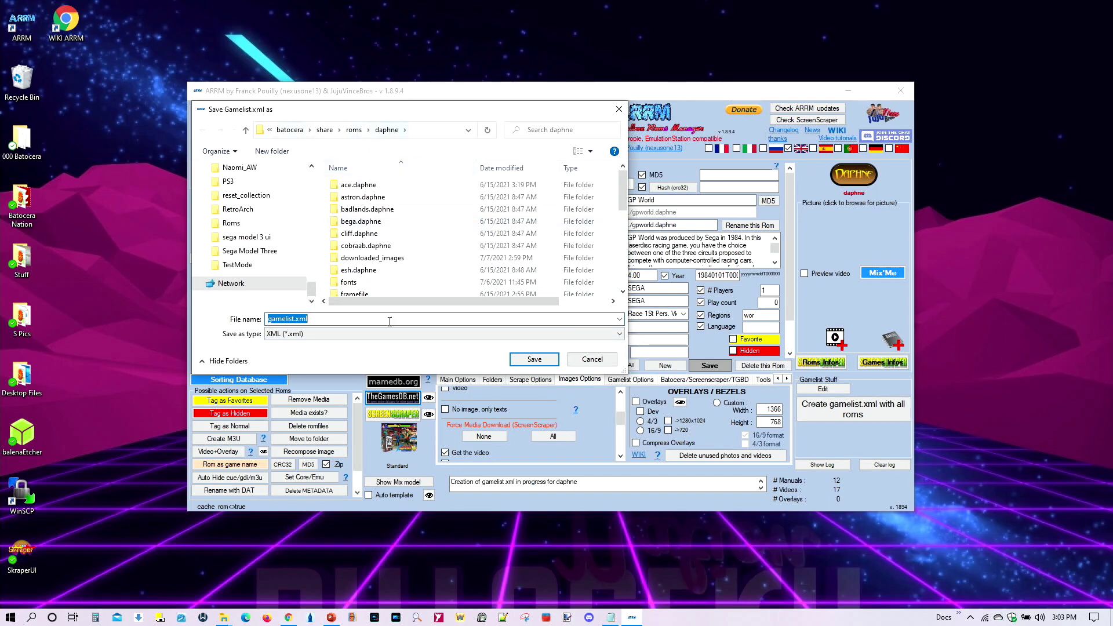
pyautogui.click(536, 359)
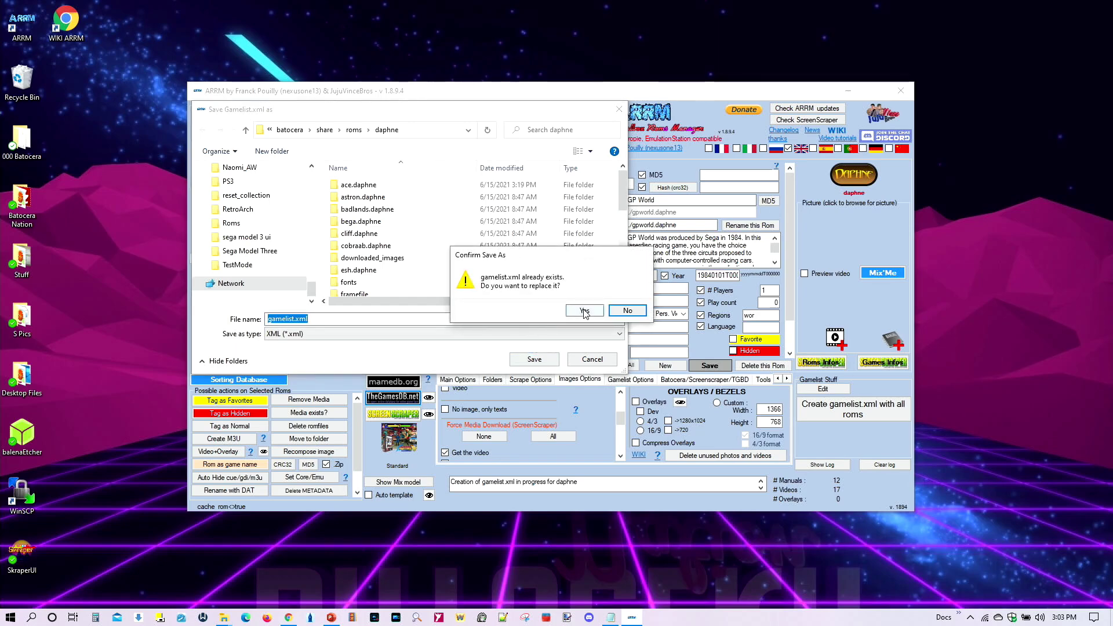
pyautogui.click(584, 311)
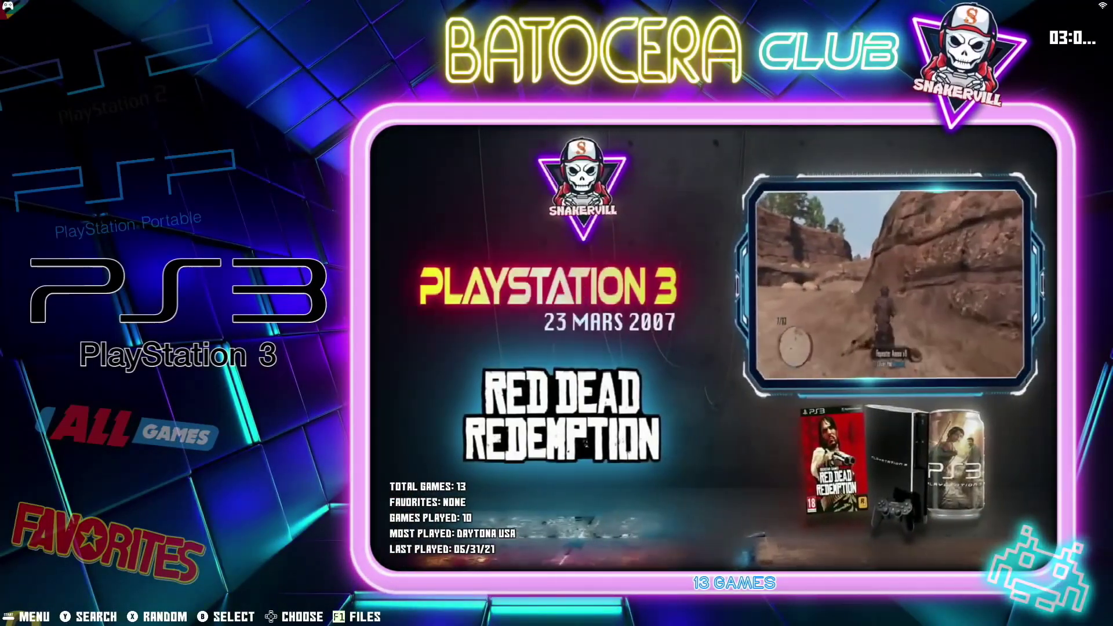
# Update the game lists from Batocera's Games Settings menu.
pyautogui.press('Return')
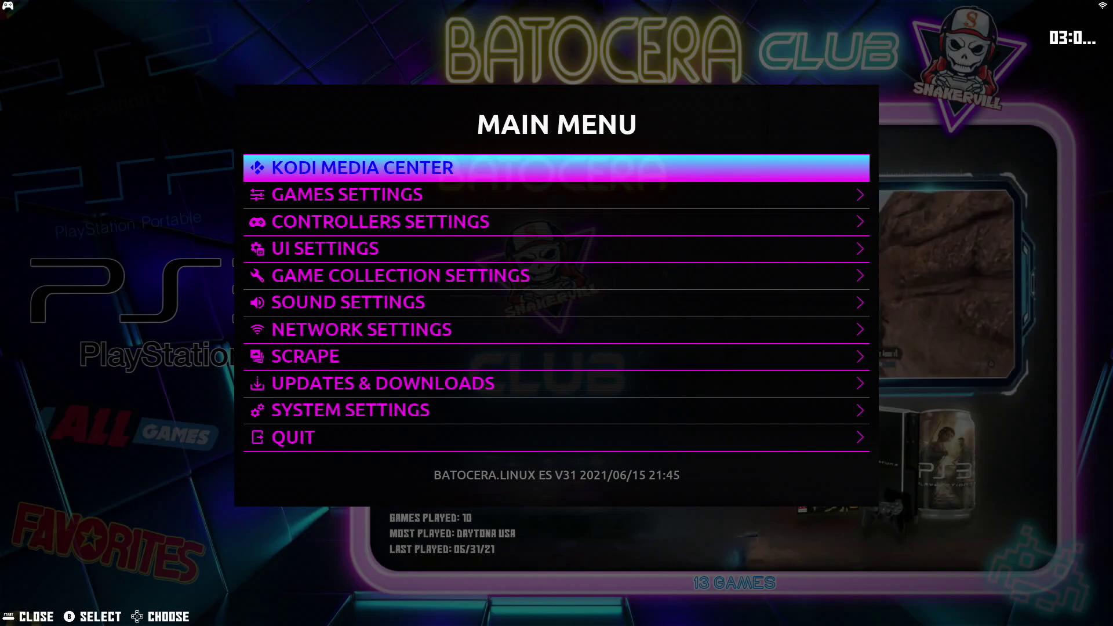
pyautogui.press('Down')
pyautogui.press('Return')
pyautogui.press('Return')
pyautogui.press('Return')
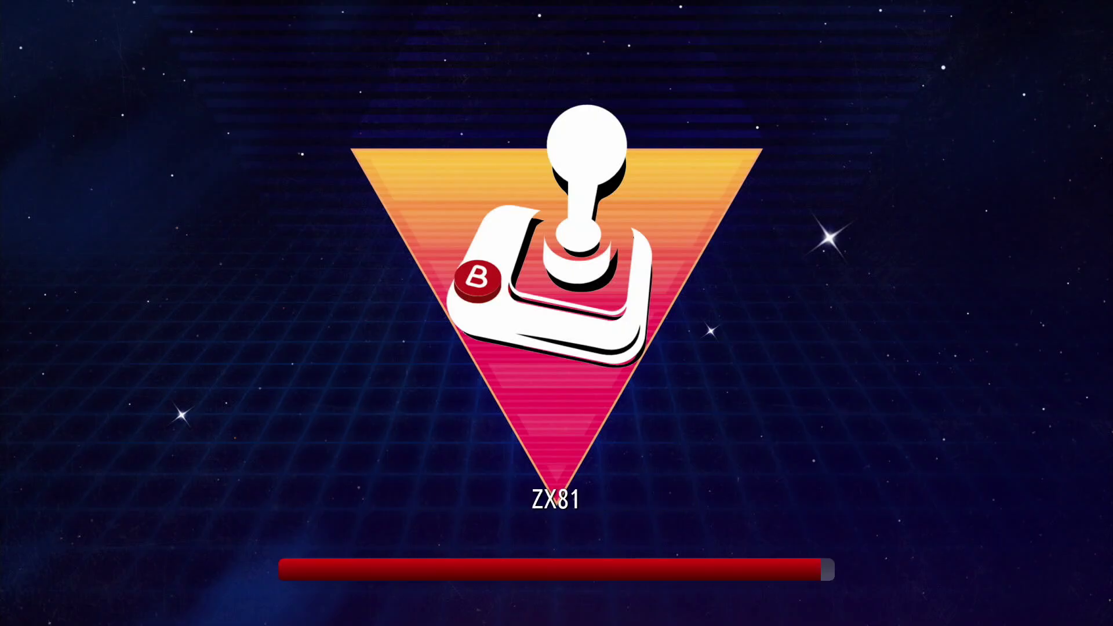
# Scroll the system carousel past ColecoVision to Daphne and open its game list.
pyautogui.press('Up')
pyautogui.press('Up')
pyautogui.press('Up')
pyautogui.press('Up')
pyautogui.press('Up')
pyautogui.press('Up')
pyautogui.press('Up')
pyautogui.press('Up')
pyautogui.press('Up')
pyautogui.press('Up')
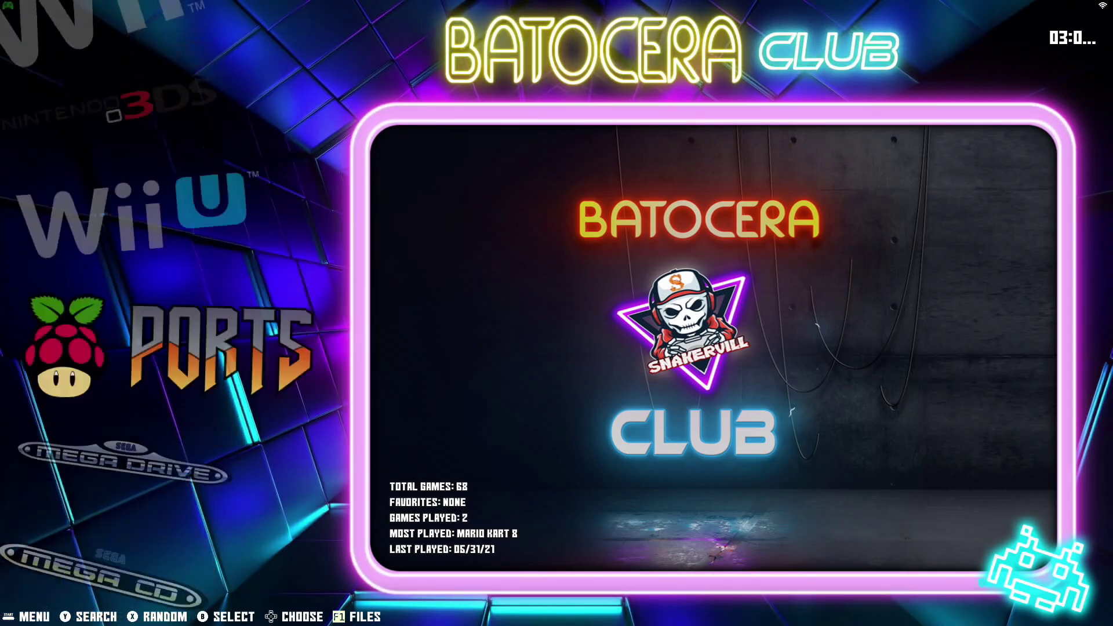
pyautogui.press('Up')
pyautogui.press('Up')
pyautogui.press('Up')
pyautogui.press('Up')
pyautogui.press('Up')
pyautogui.press('Up')
pyautogui.press('Up')
pyautogui.press('Up')
pyautogui.press('Up')
pyautogui.press('Up')
pyautogui.press('Up')
pyautogui.press('Up')
pyautogui.press('Up')
pyautogui.press('Up')
pyautogui.press('Up')
pyautogui.press('Up')
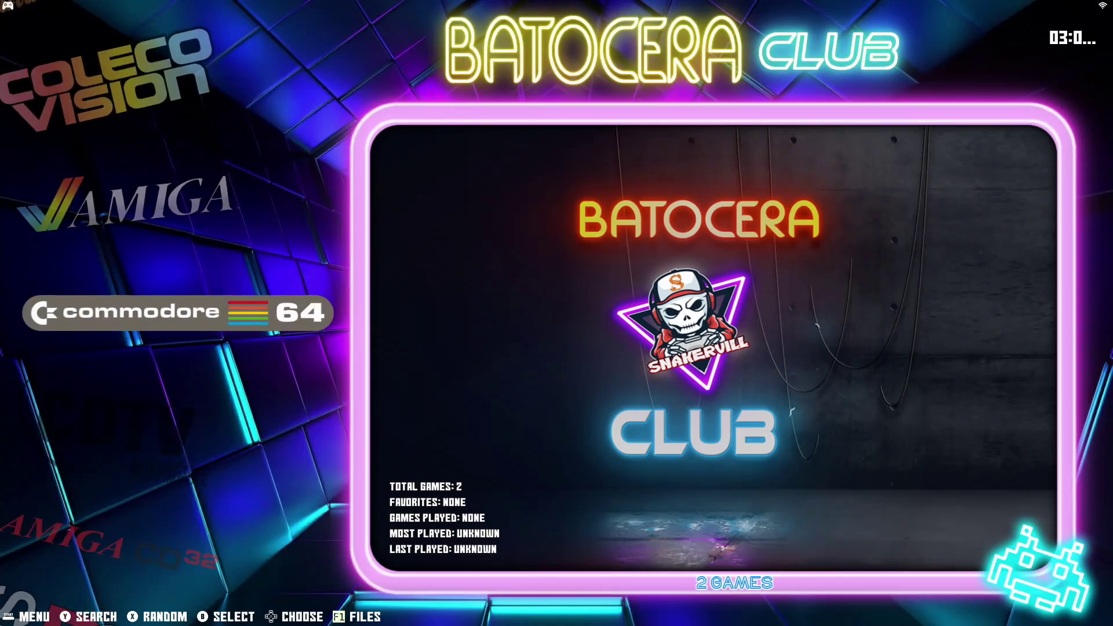
pyautogui.press('Up')
pyautogui.press('Up')
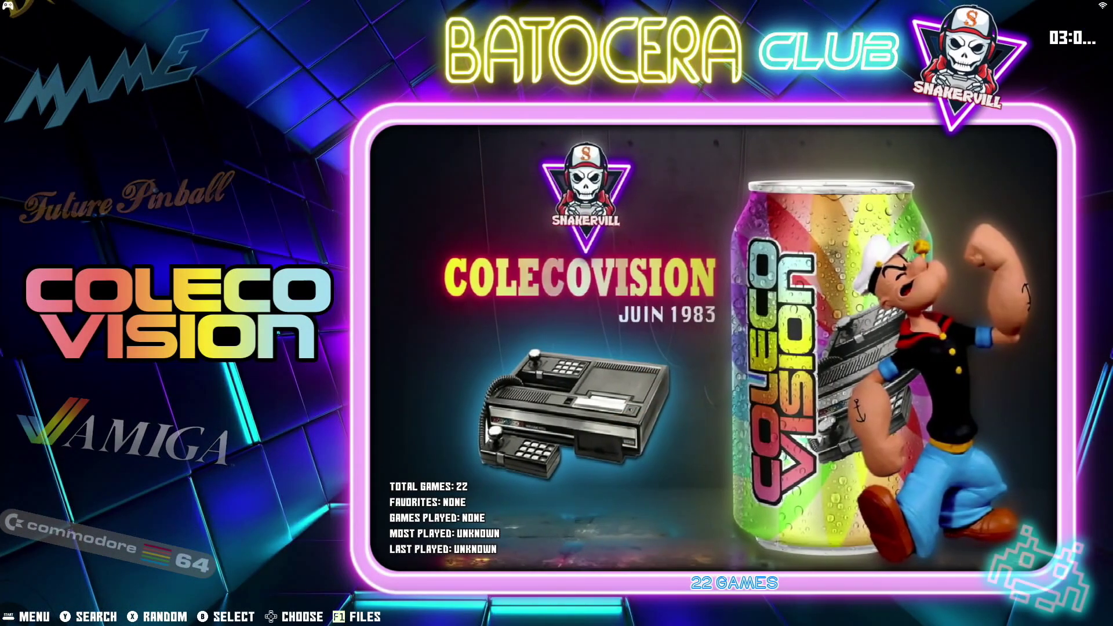
pyautogui.press('Up')
pyautogui.press('Up')
pyautogui.press('Up')
pyautogui.press('Up')
pyautogui.press('Down')
pyautogui.press('Return')
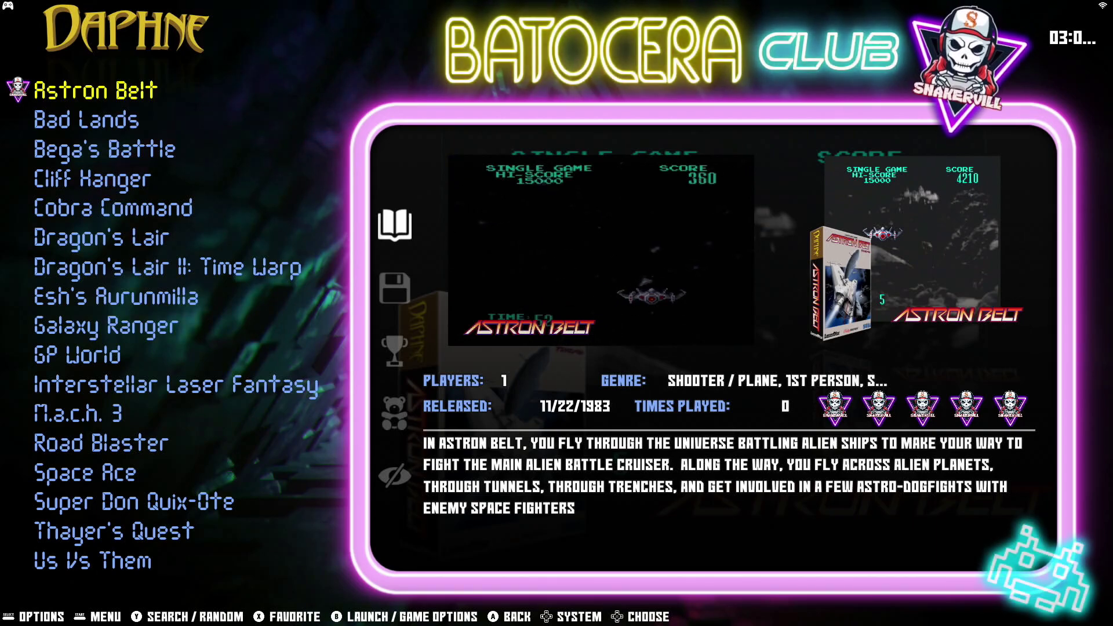
# Review the scraped media for Bad Lands through Dragon's Lair II and Galaxy Ranger.
pyautogui.press('Down')
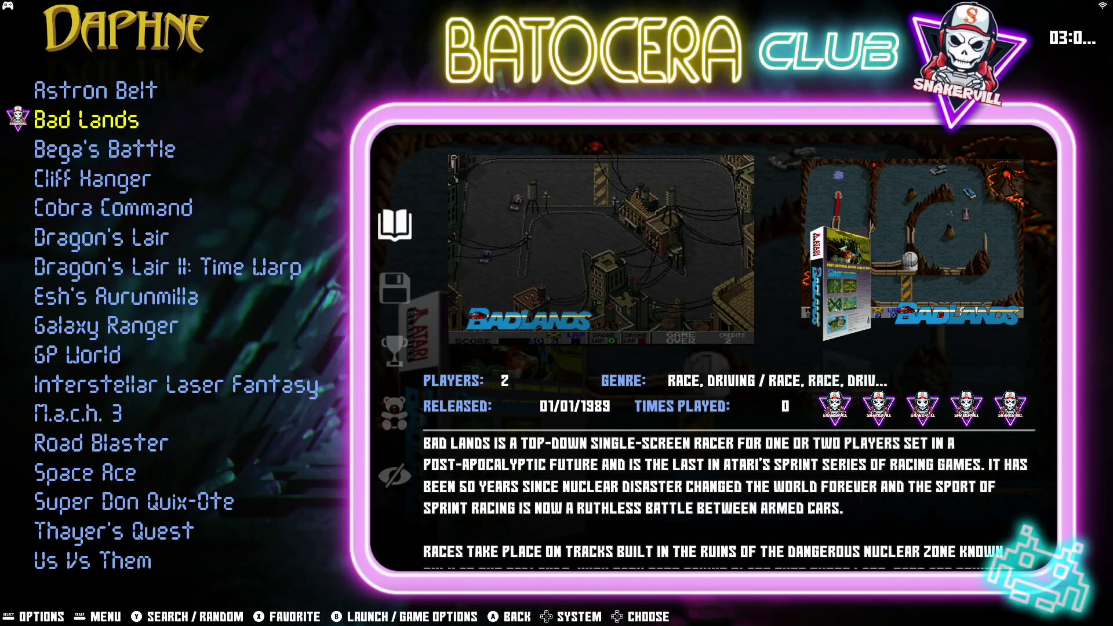
pyautogui.press('Down')
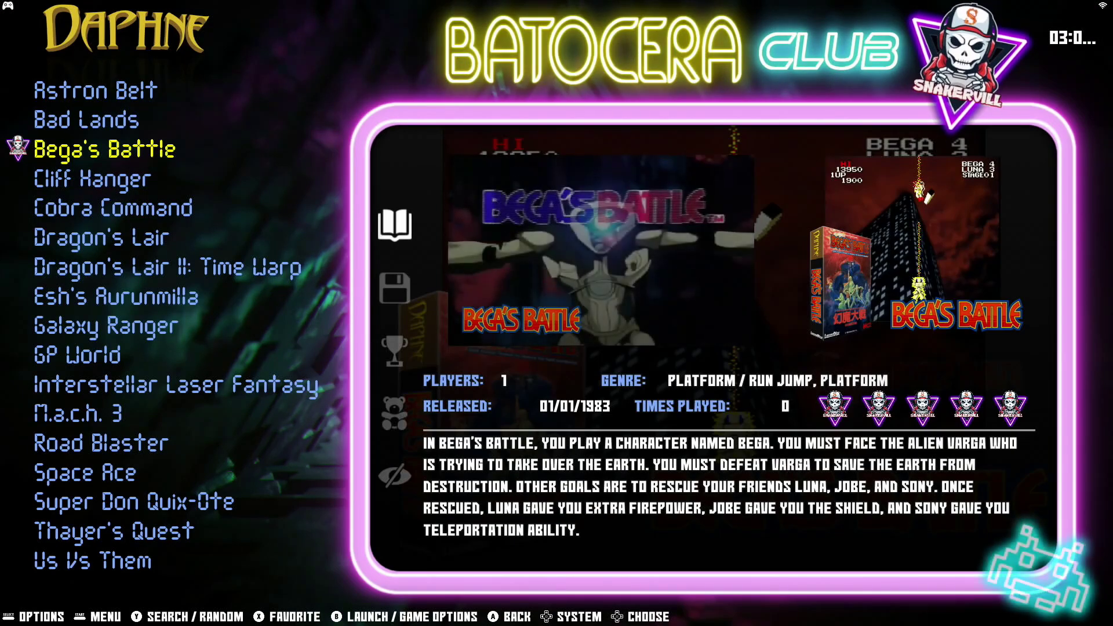
pyautogui.press('Down')
pyautogui.press('Down')
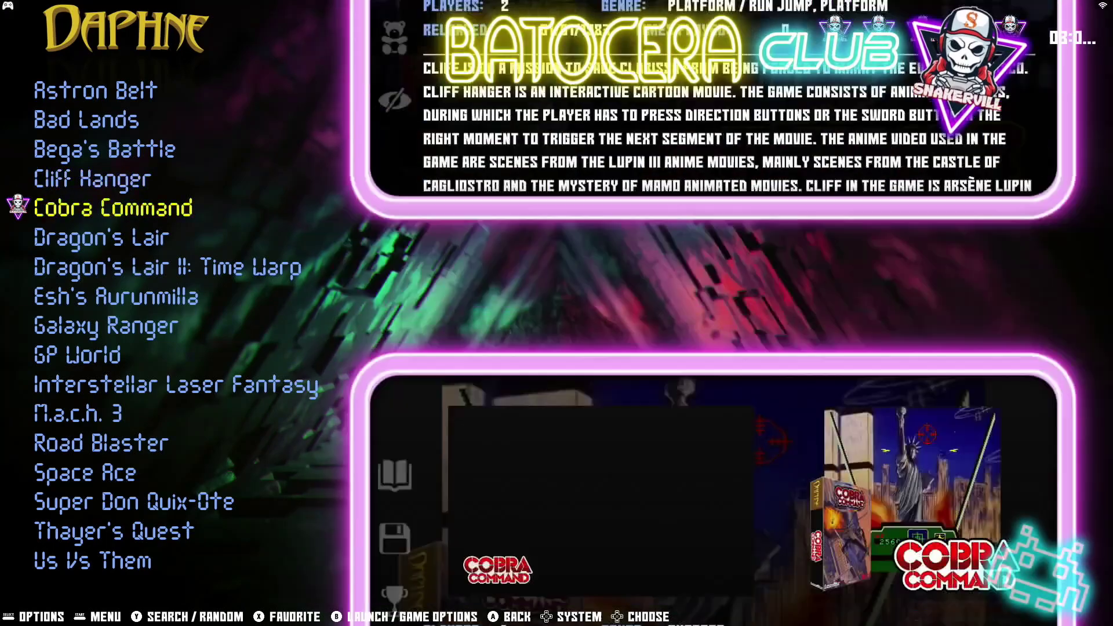
pyautogui.press('Down')
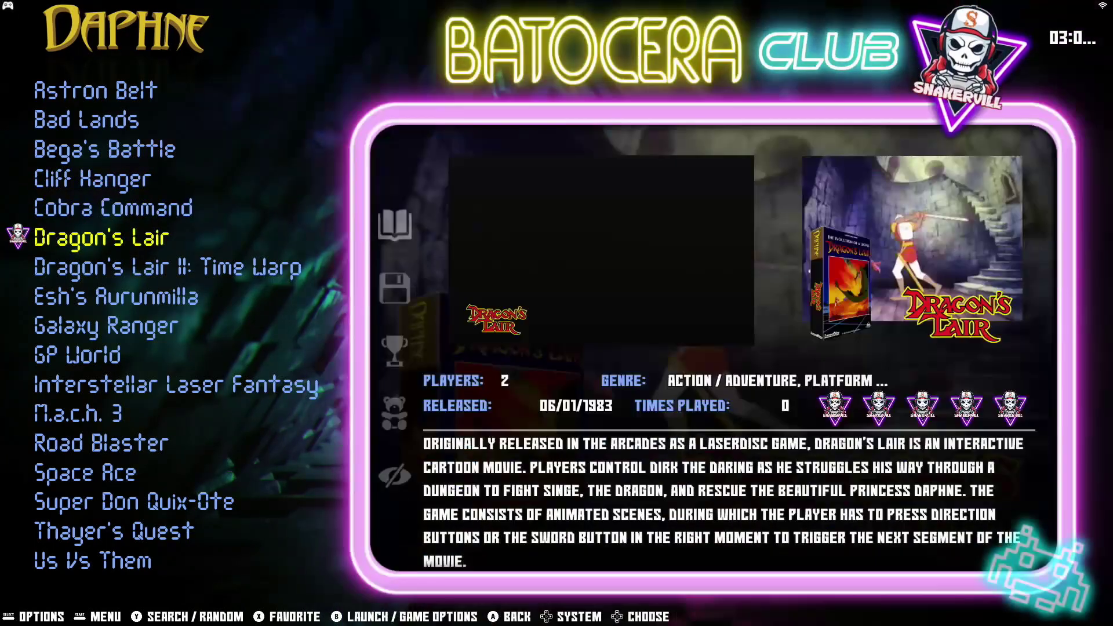
pyautogui.press('Down')
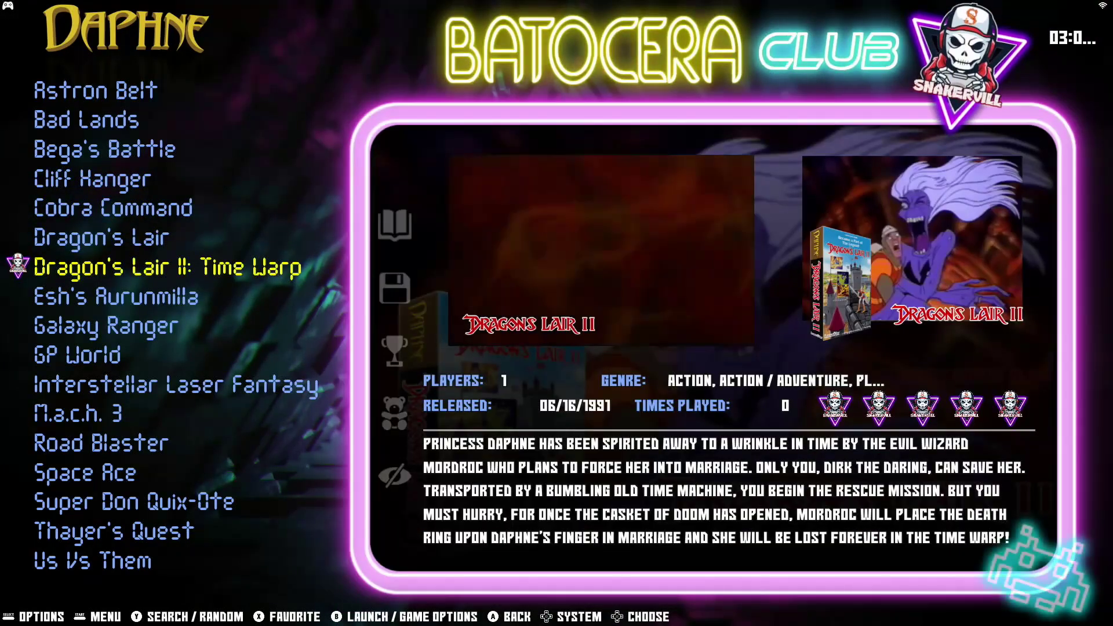
pyautogui.press('Down')
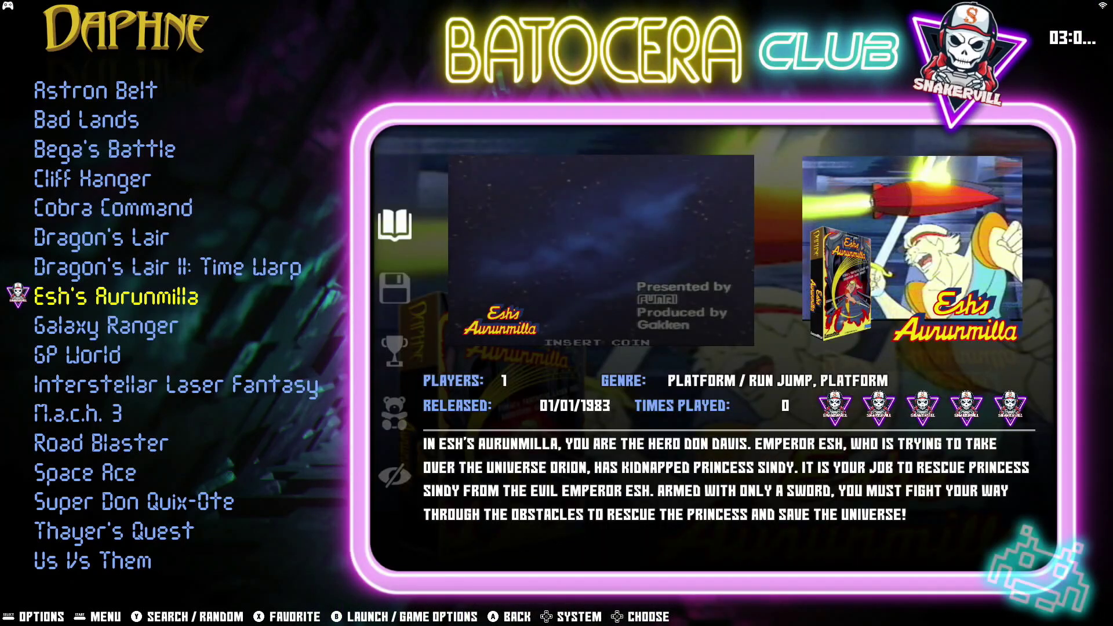
pyautogui.press('Down')
# Continue from GP World down to Thayer's Quest and open its game options.
pyautogui.press('Down')
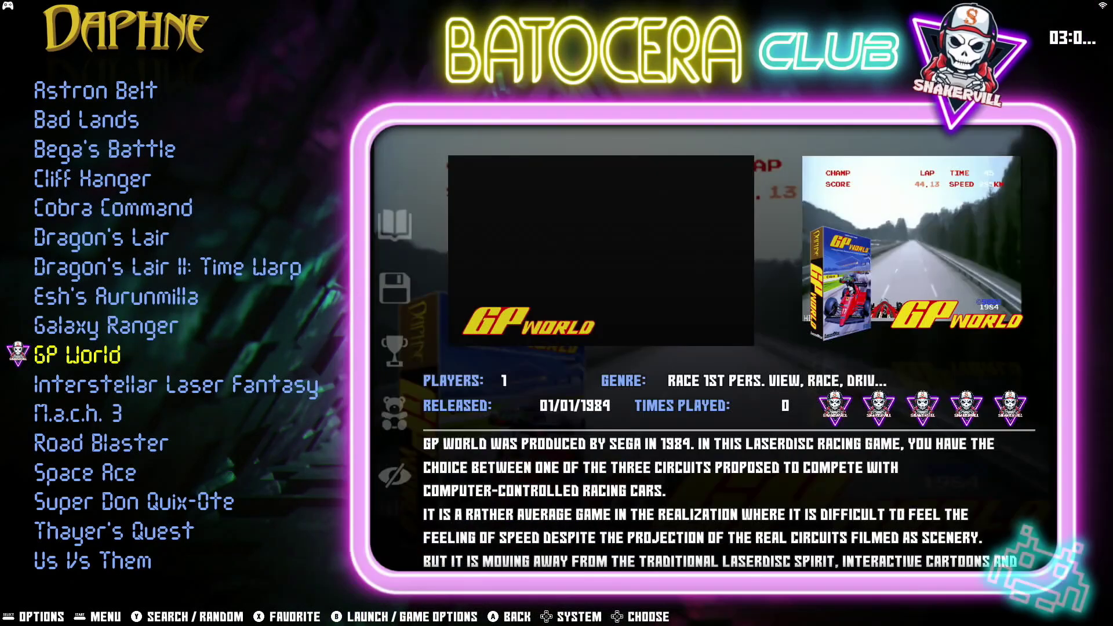
pyautogui.press('Down')
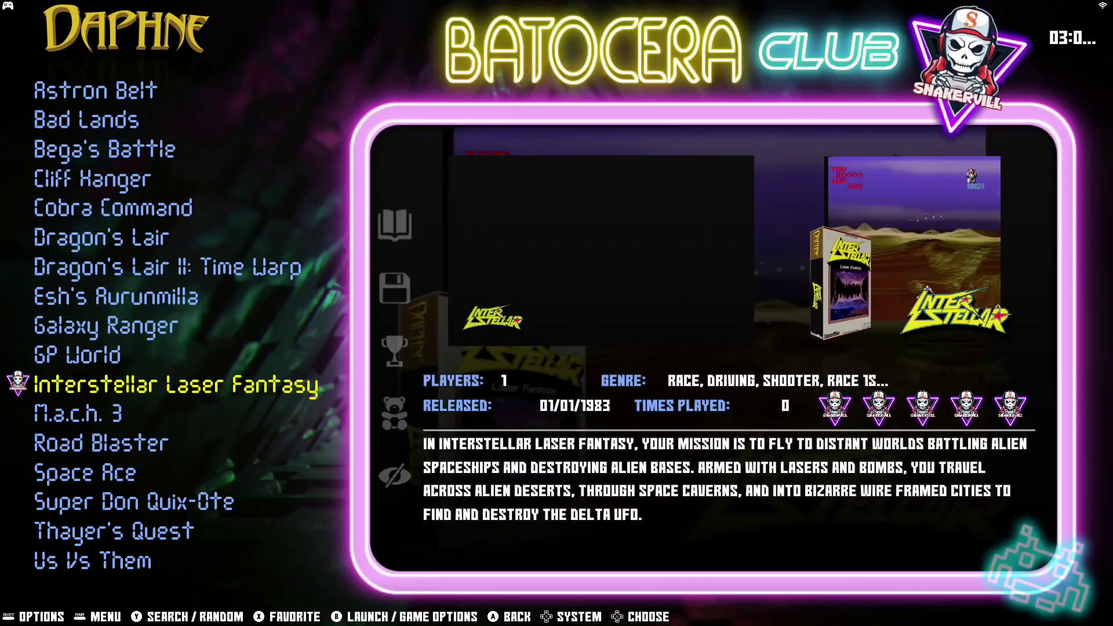
pyautogui.press('Down')
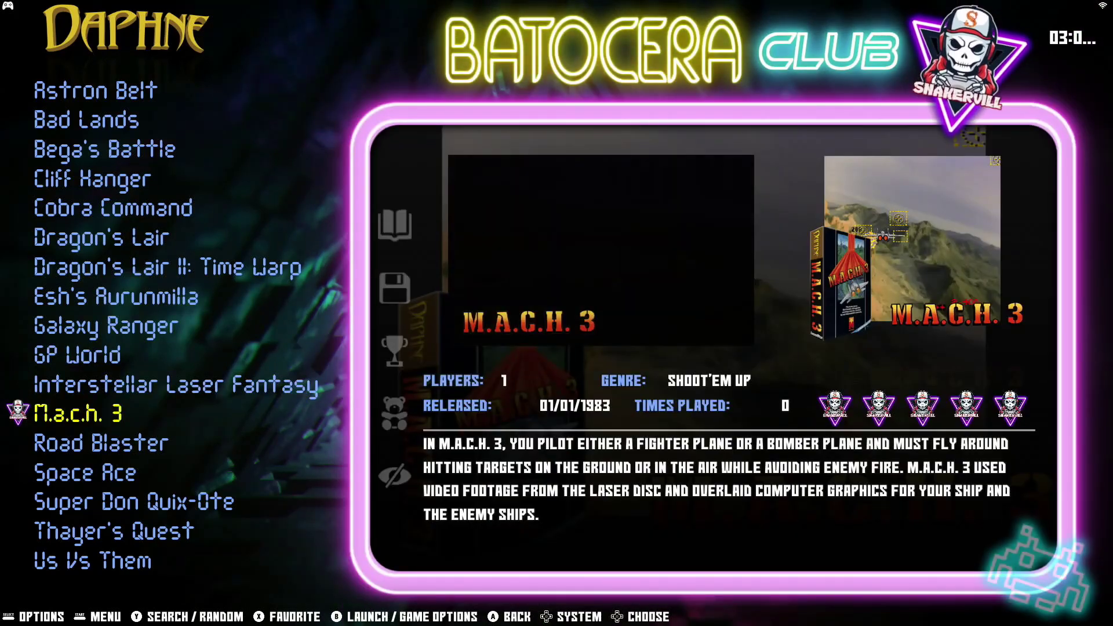
pyautogui.press('Down')
pyautogui.press('Up')
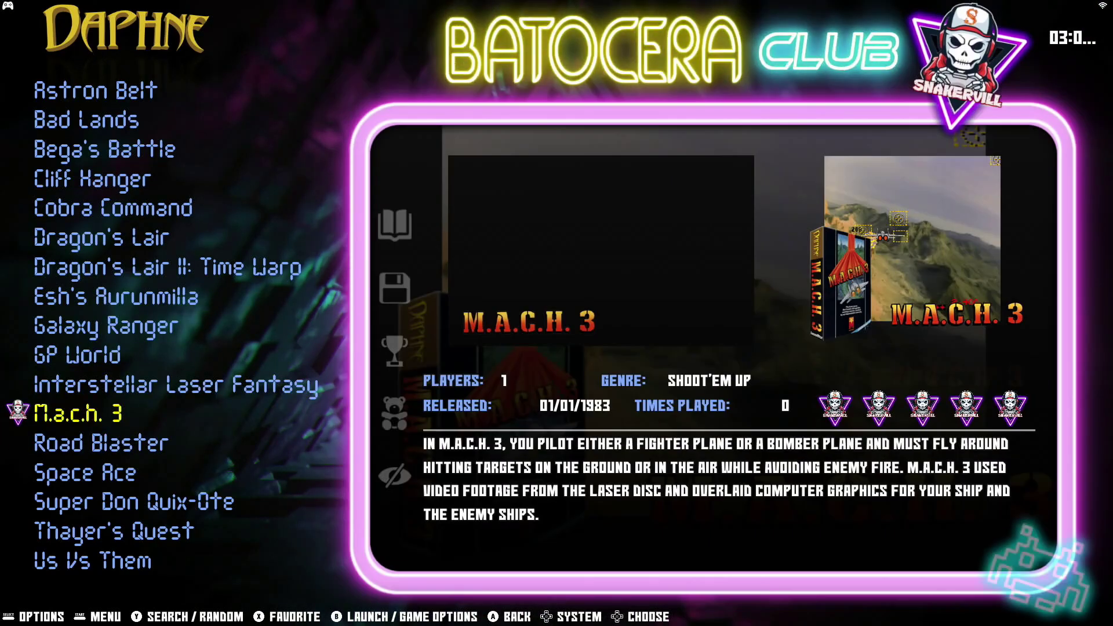
pyautogui.press('Down')
pyautogui.press('Down')
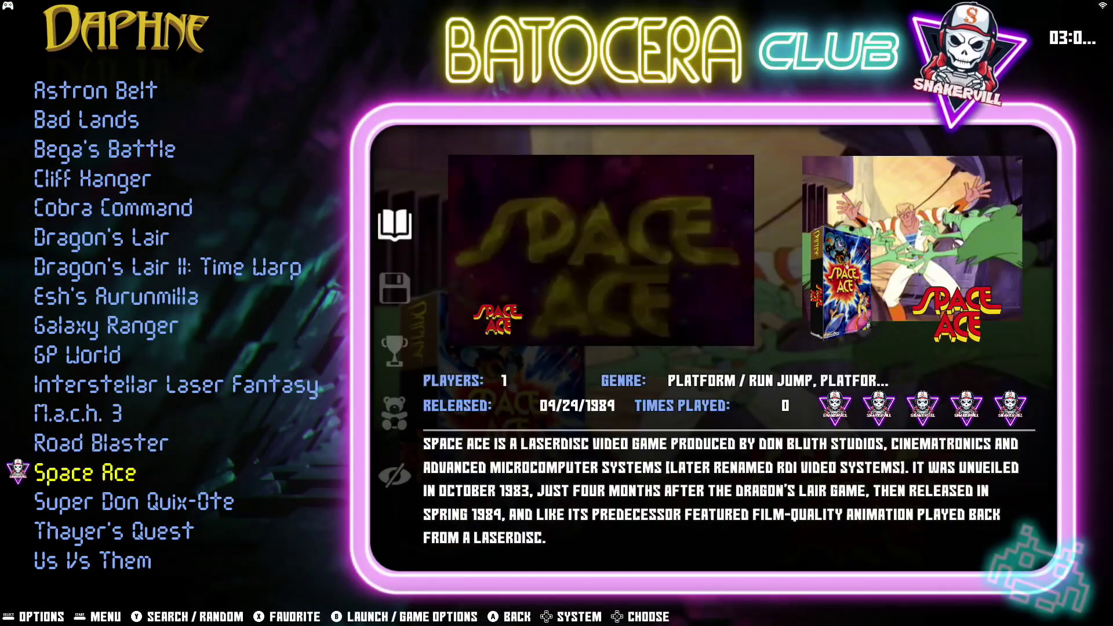
pyautogui.press('Down')
pyautogui.press('Down')
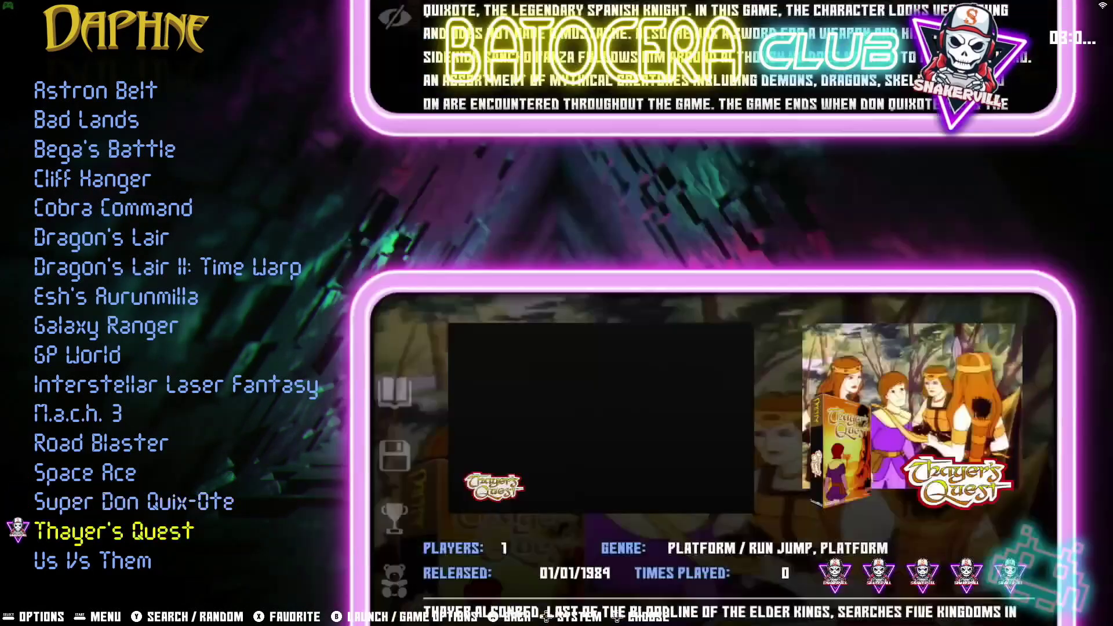
pyautogui.press('Down')
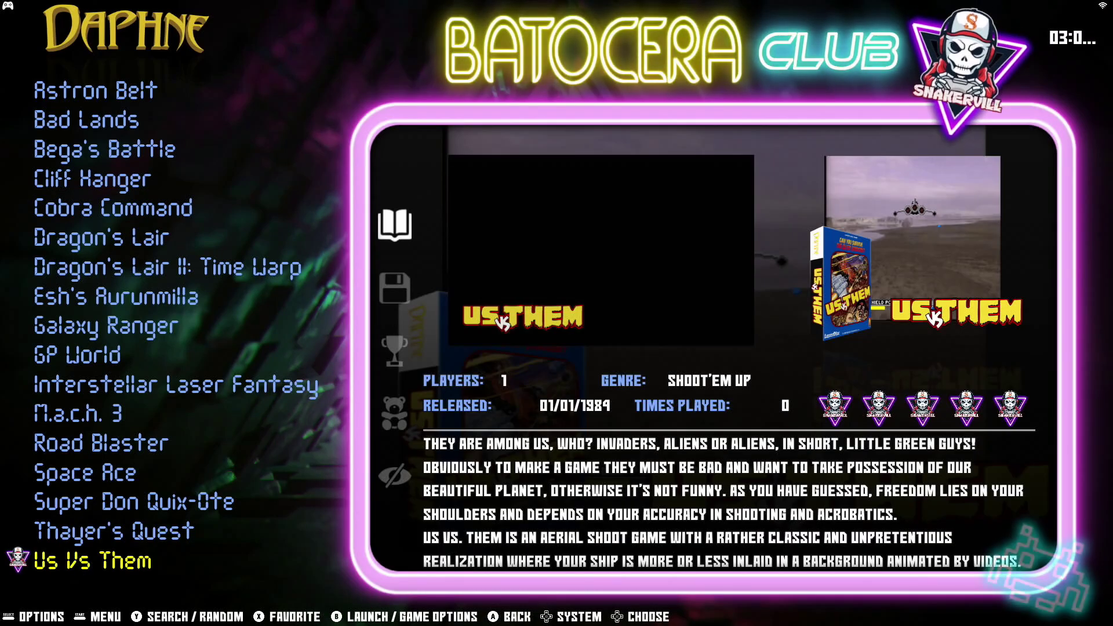
pyautogui.press('Up')
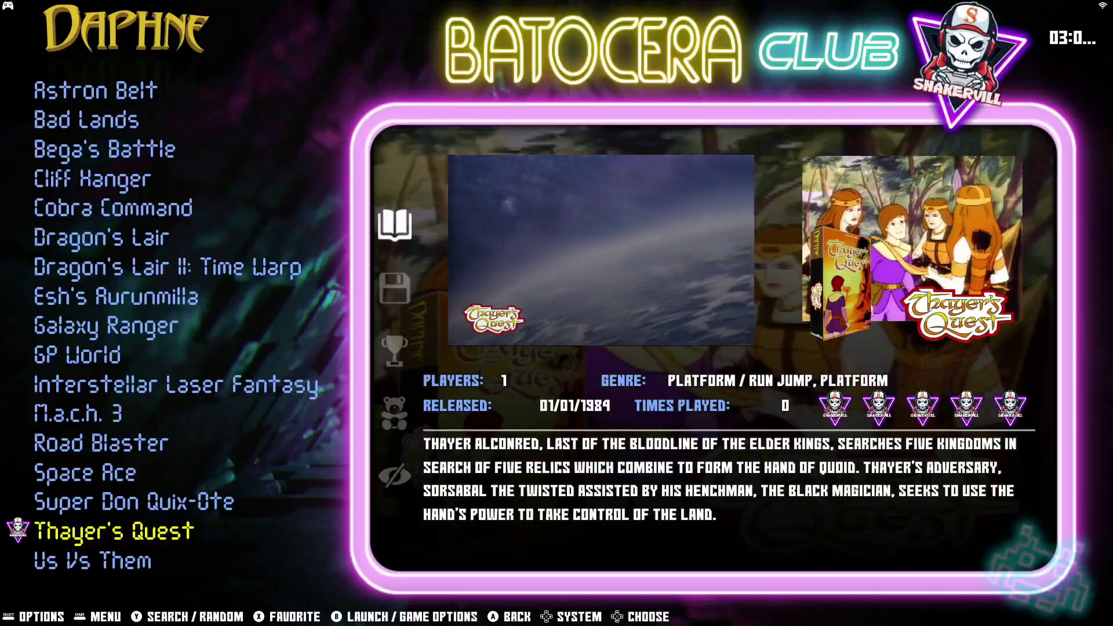
pyautogui.press('BackSpace')
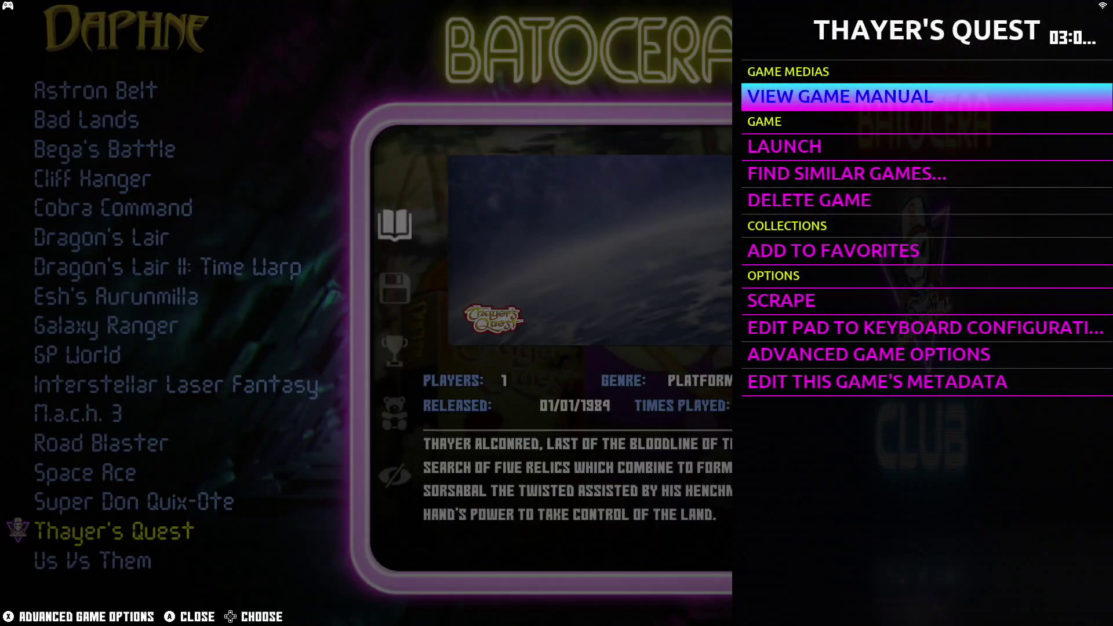
# Read the Thayer's Quest manual through the circuit board section, then return to the game list.
pyautogui.press('Return')
pyautogui.press('Right')
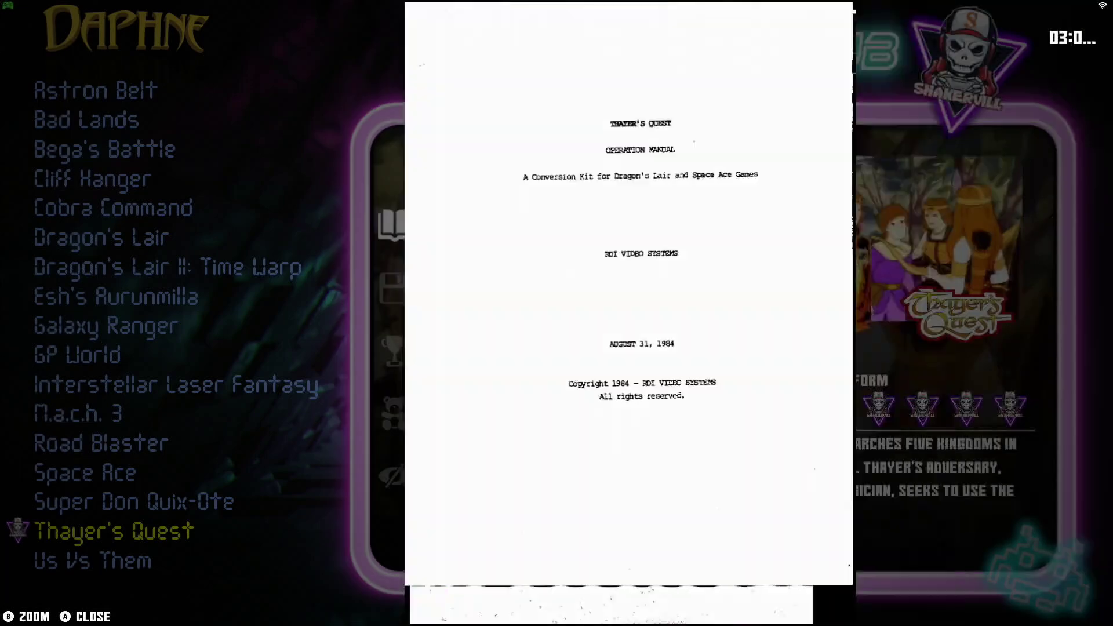
pyautogui.press('Right')
pyautogui.press('Right')
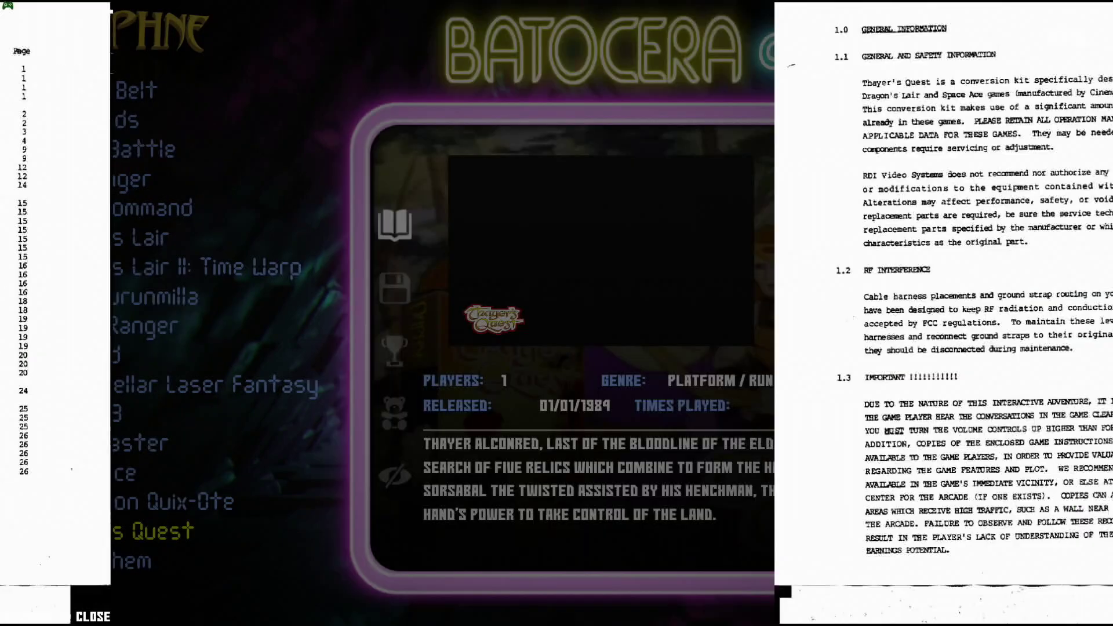
pyautogui.press('Right')
pyautogui.press('Right')
pyautogui.press('Right')
pyautogui.press('Right')
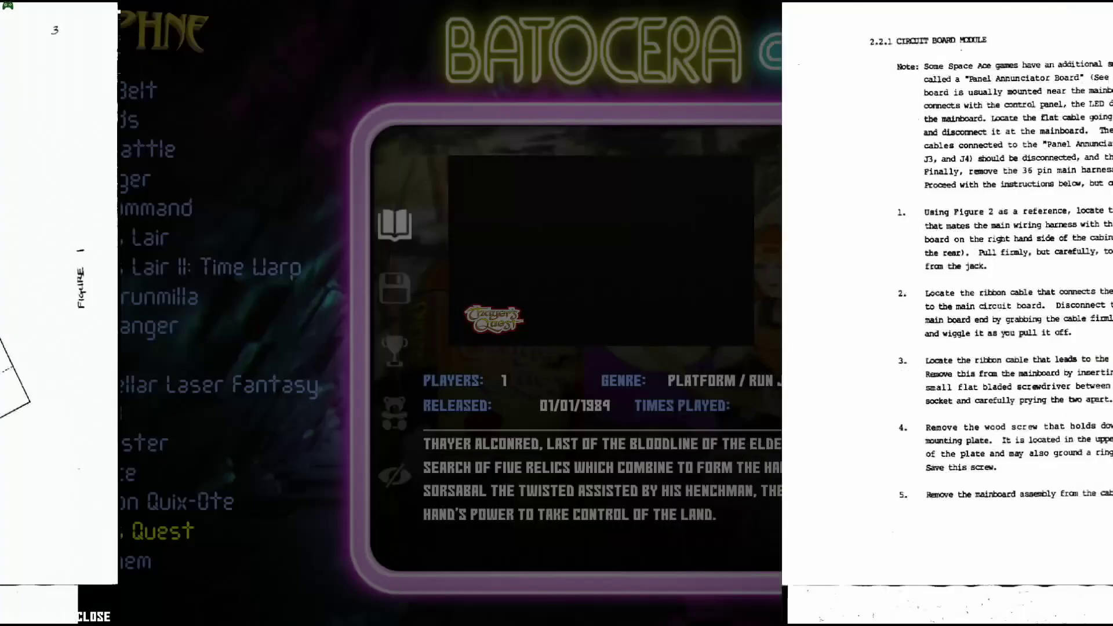
pyautogui.press('Right')
pyautogui.press('Right')
pyautogui.press('Right')
pyautogui.press('Right')
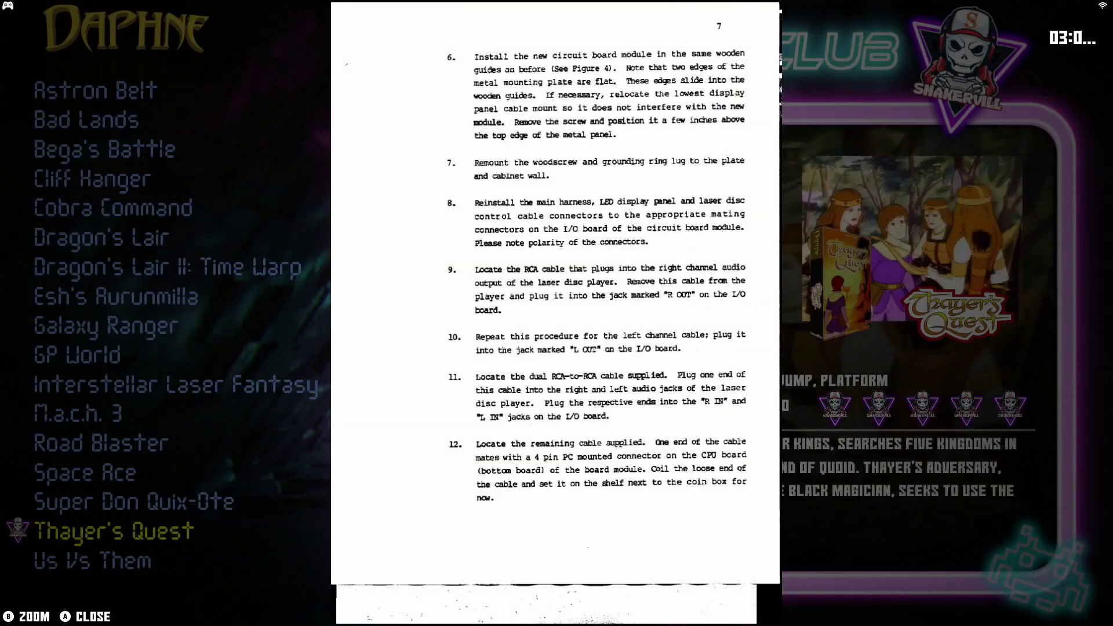
pyautogui.press('Escape')
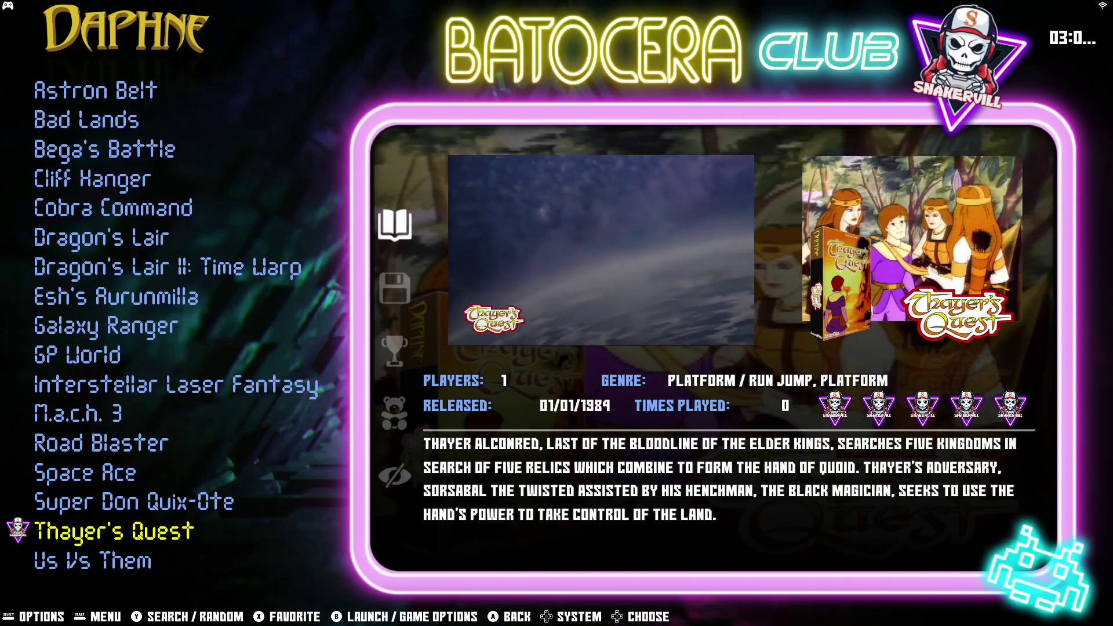
pyautogui.press('Return')
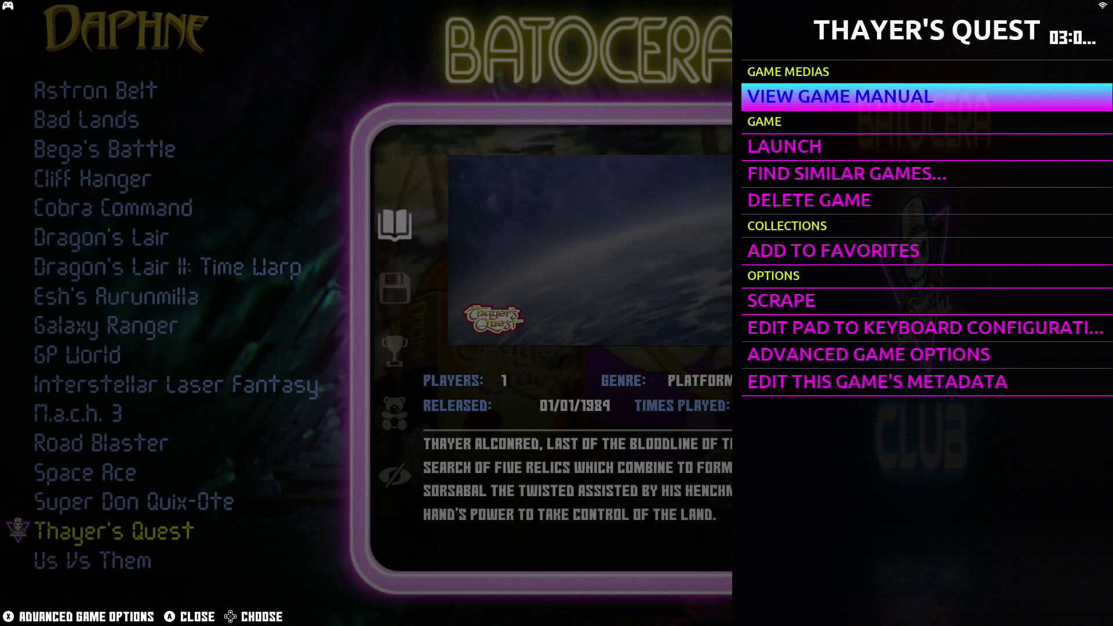
pyautogui.press('Down')
pyautogui.press('Down')
pyautogui.press('Down')
pyautogui.press('Down')
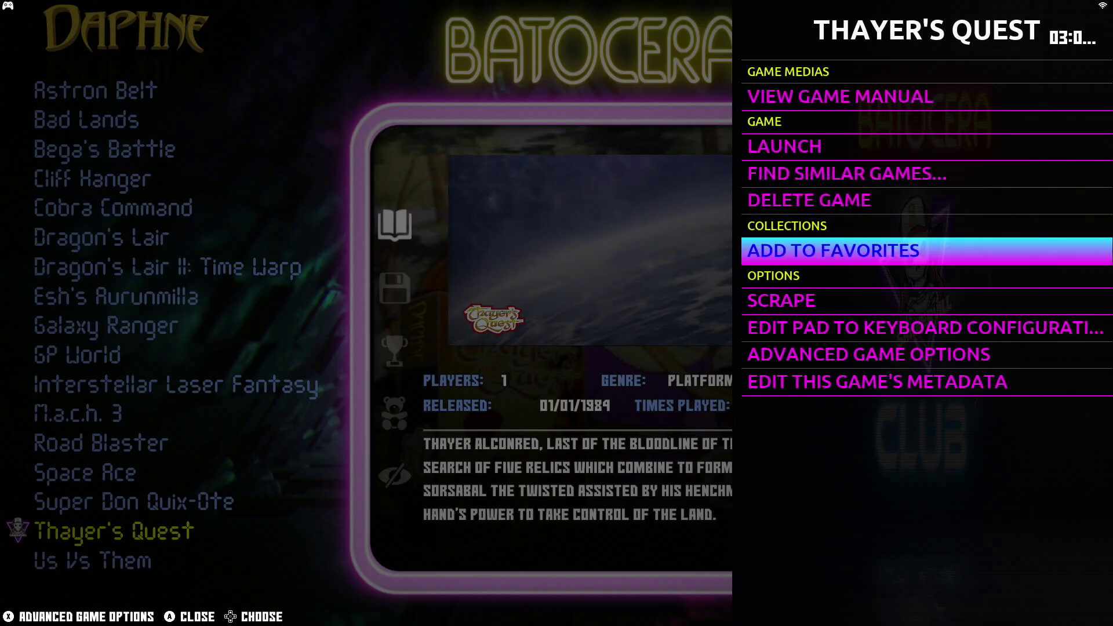
pyautogui.press('Up')
pyautogui.press('Up')
pyautogui.press('Up')
pyautogui.press('Up')
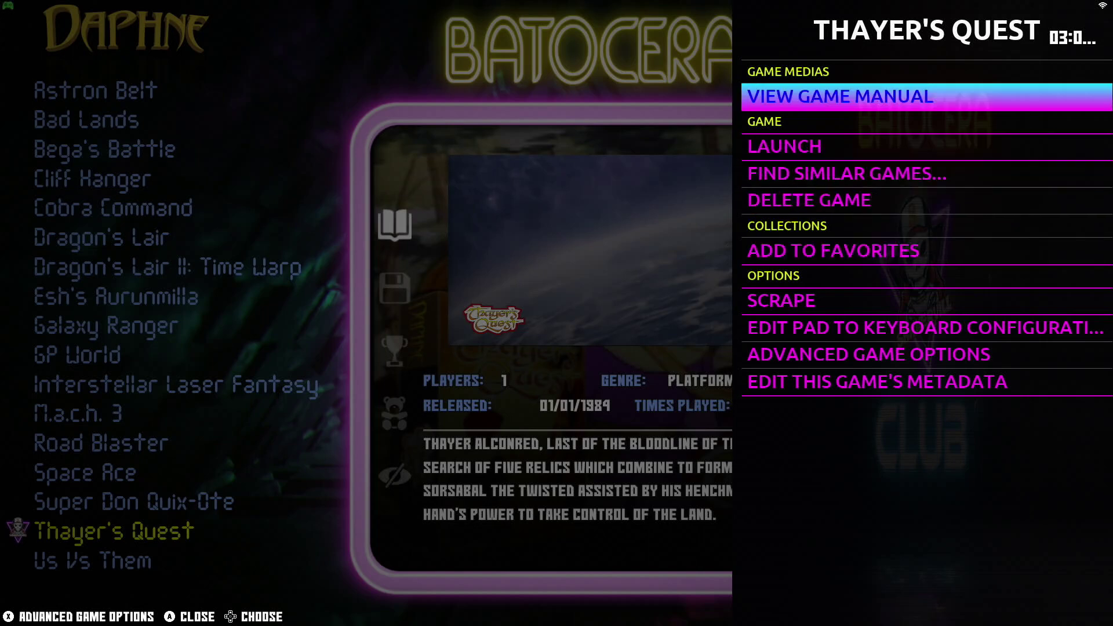
pyautogui.press('Escape')
# Open Space Ace's manual and page to the Cabinet Mounted Assemblies parts list.
pyautogui.press('Up')
pyautogui.press('Up')
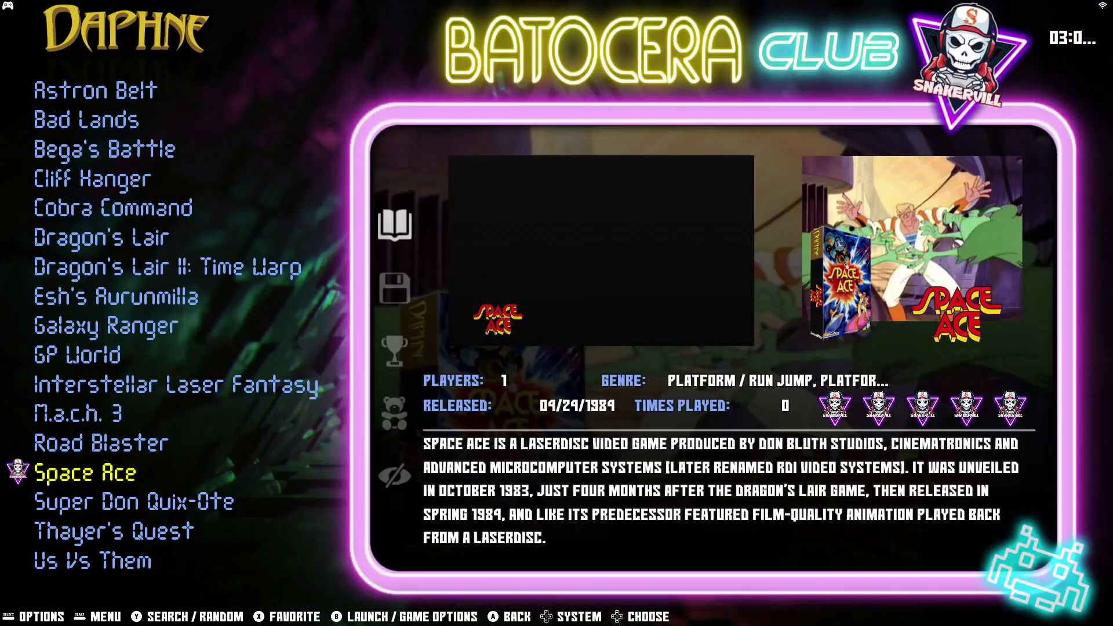
pyautogui.press('Return')
pyautogui.press('Return')
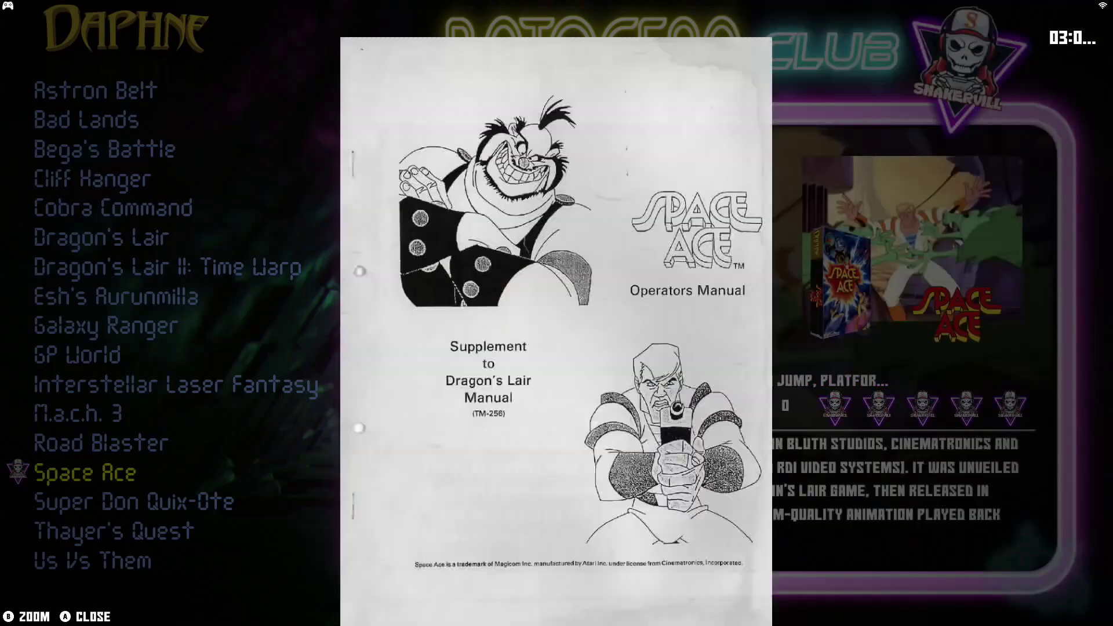
pyautogui.press('Right')
pyautogui.press('Right')
pyautogui.press('Right')
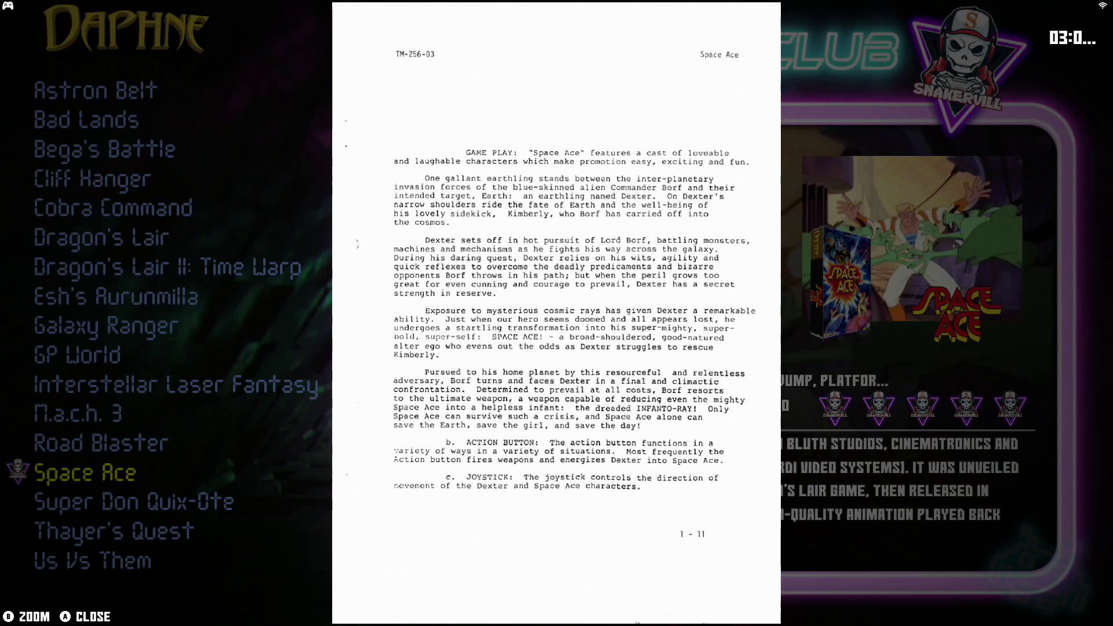
pyautogui.press('Right')
pyautogui.press('Right')
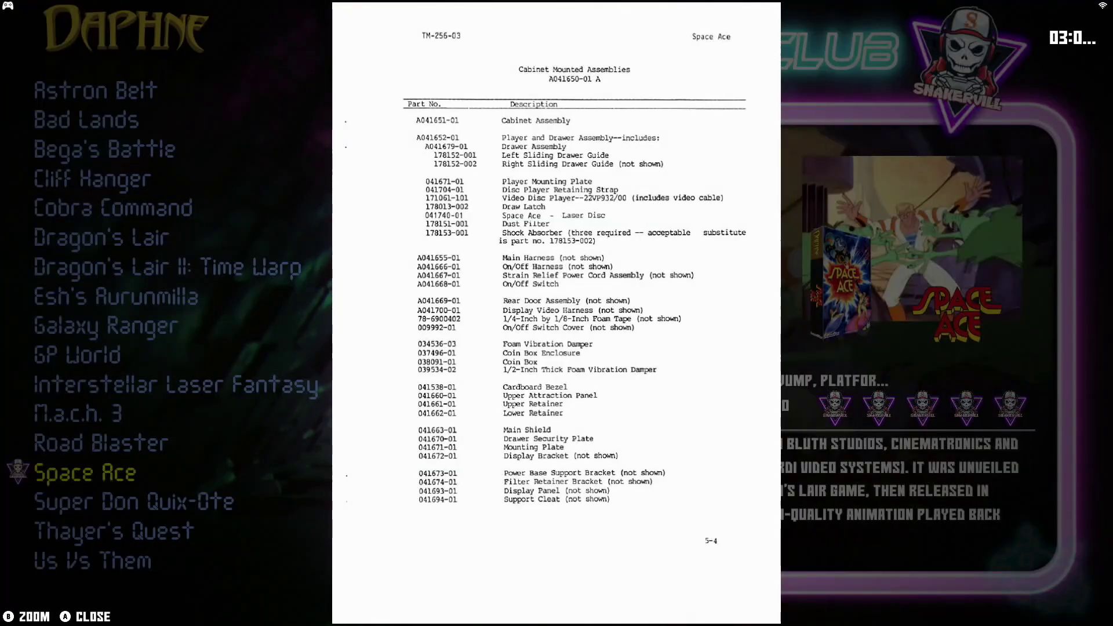
pyautogui.press('Right')
pyautogui.press('Right')
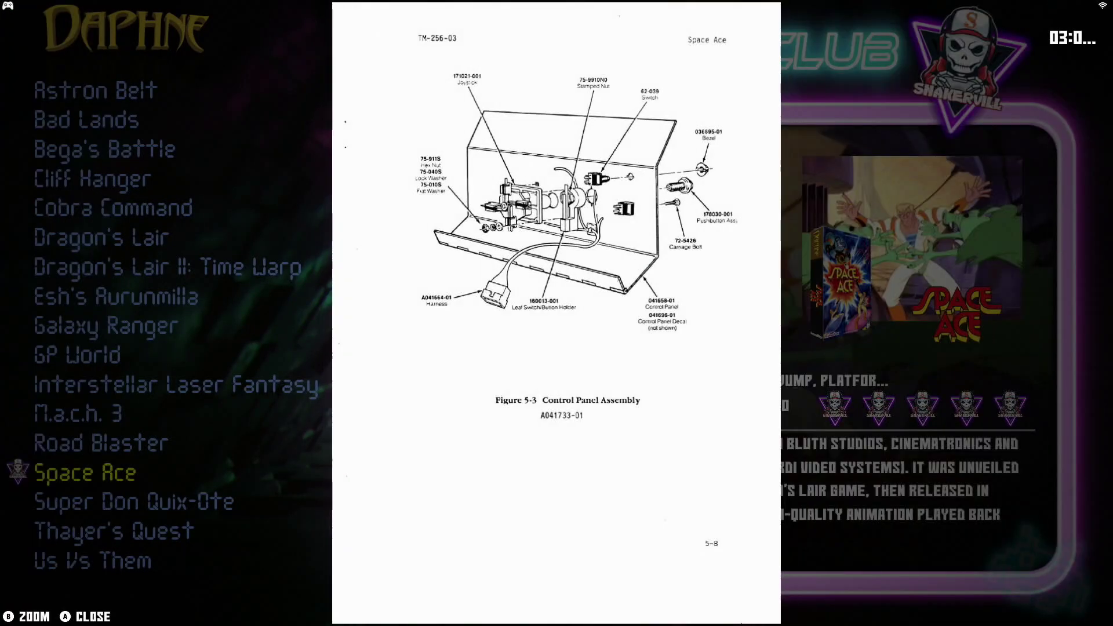